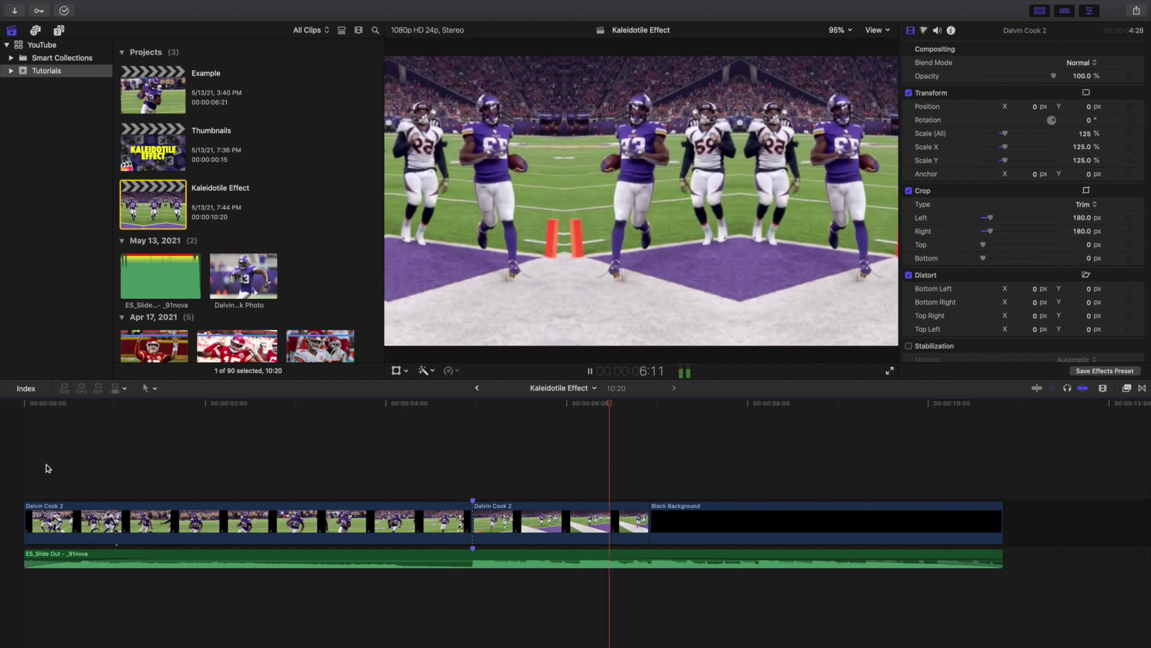
# - Replay the preview, then toggle the first Dalvin Cook 2 clip off and back on
pyautogui.click(351, 441)
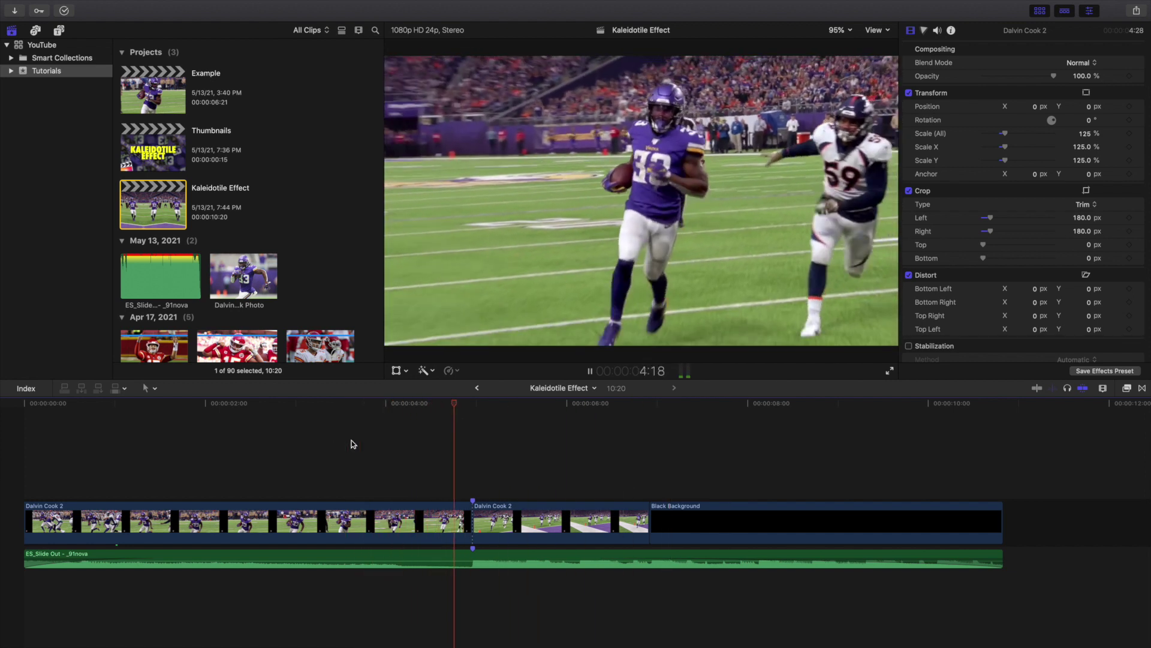
pyautogui.click(123, 447)
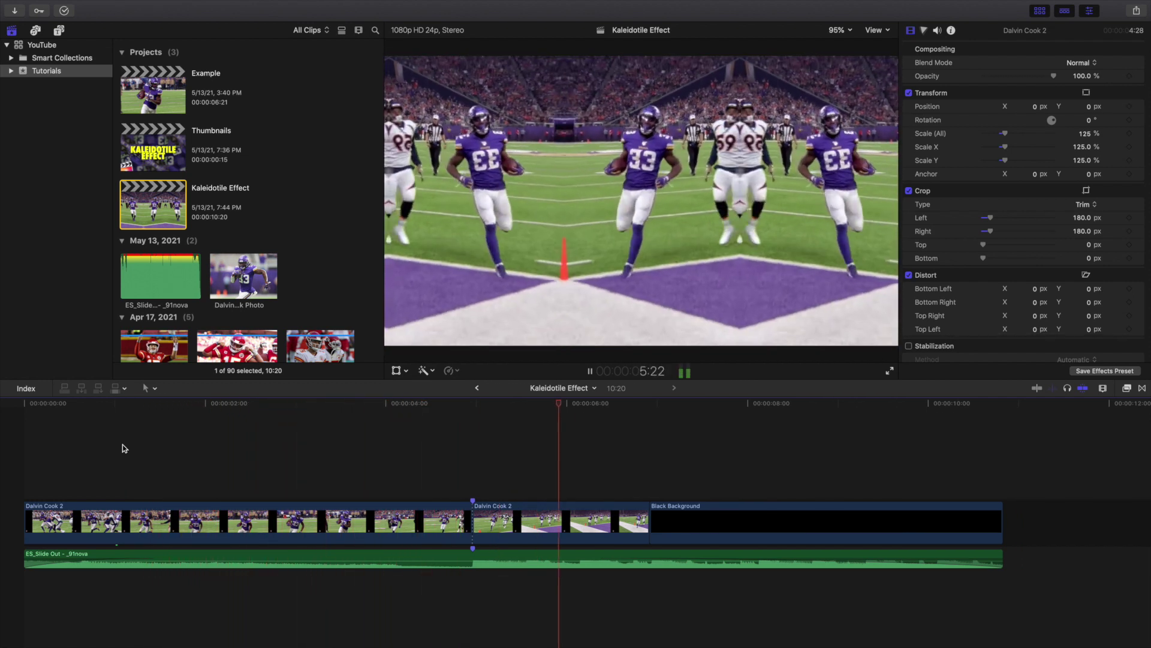
pyautogui.press('v')
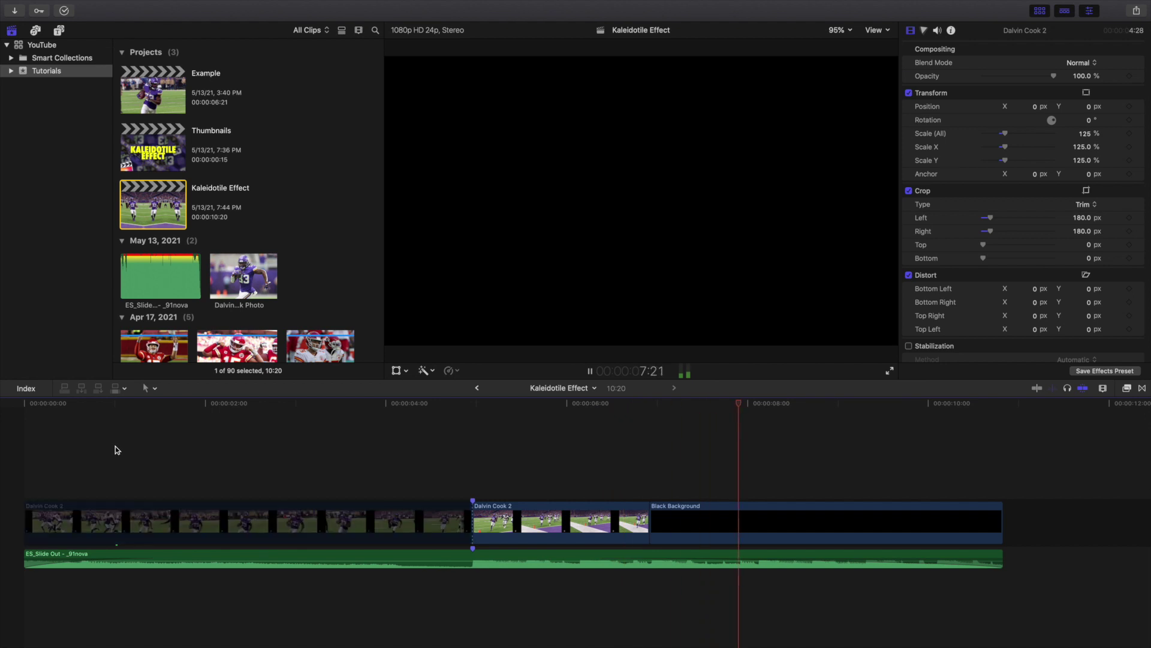
pyautogui.press('space')
pyautogui.click(66, 464)
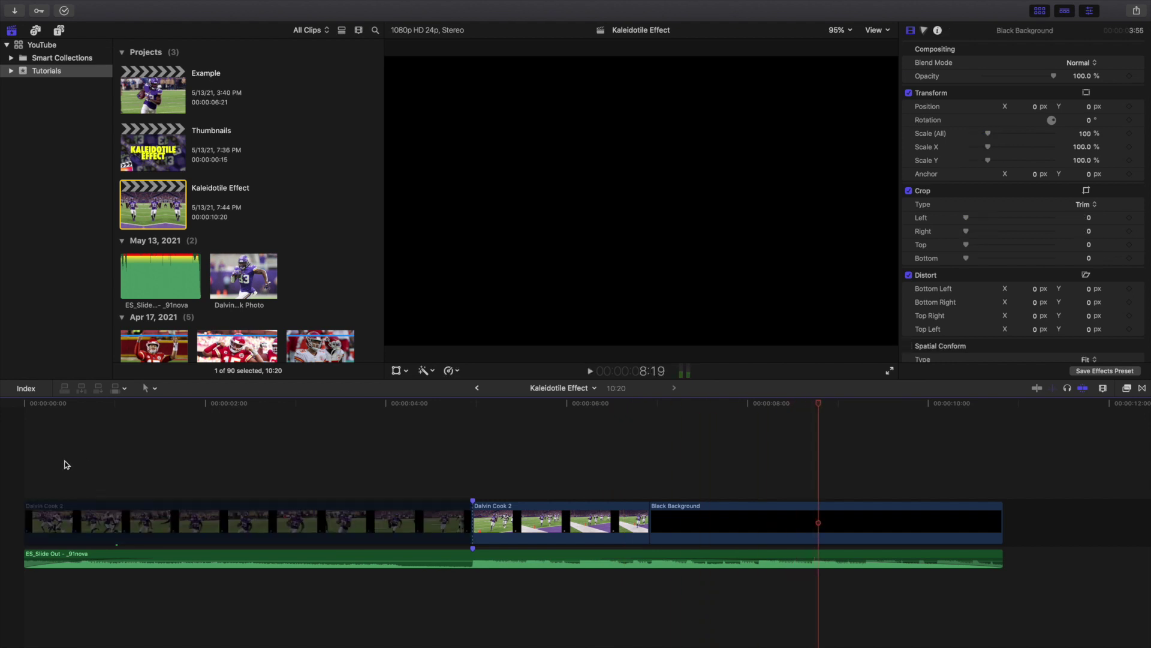
pyautogui.press('super+z')
# - Open the Example project and park the playhead at 4:23
pyautogui.press('Home')
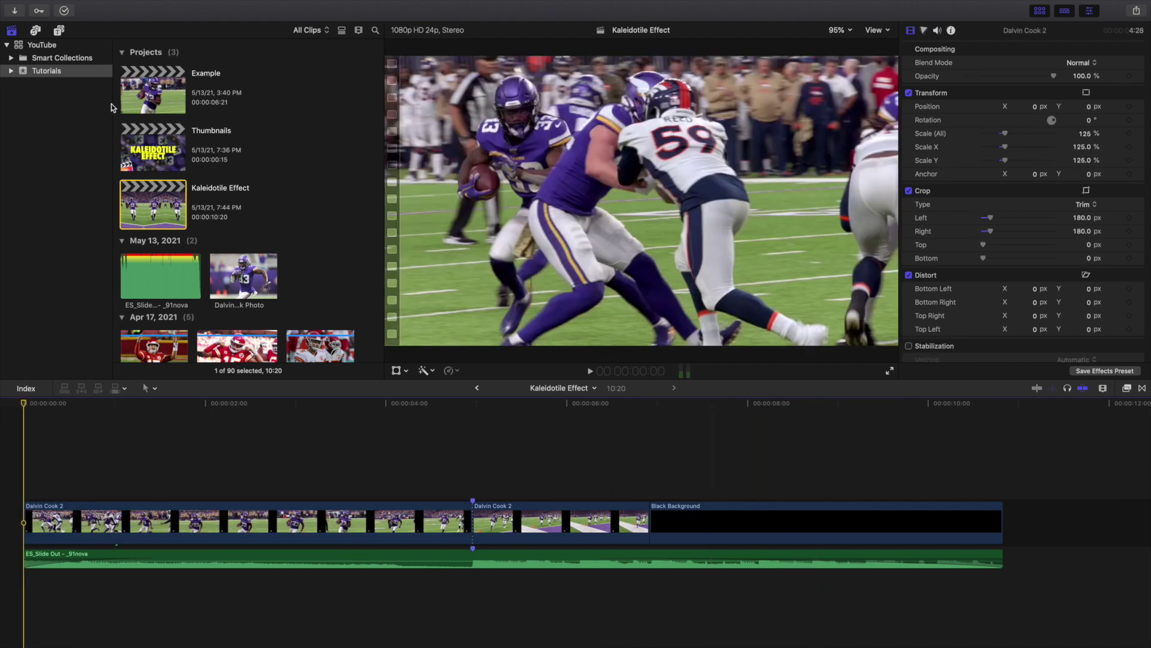
pyautogui.doubleClick(153, 89)
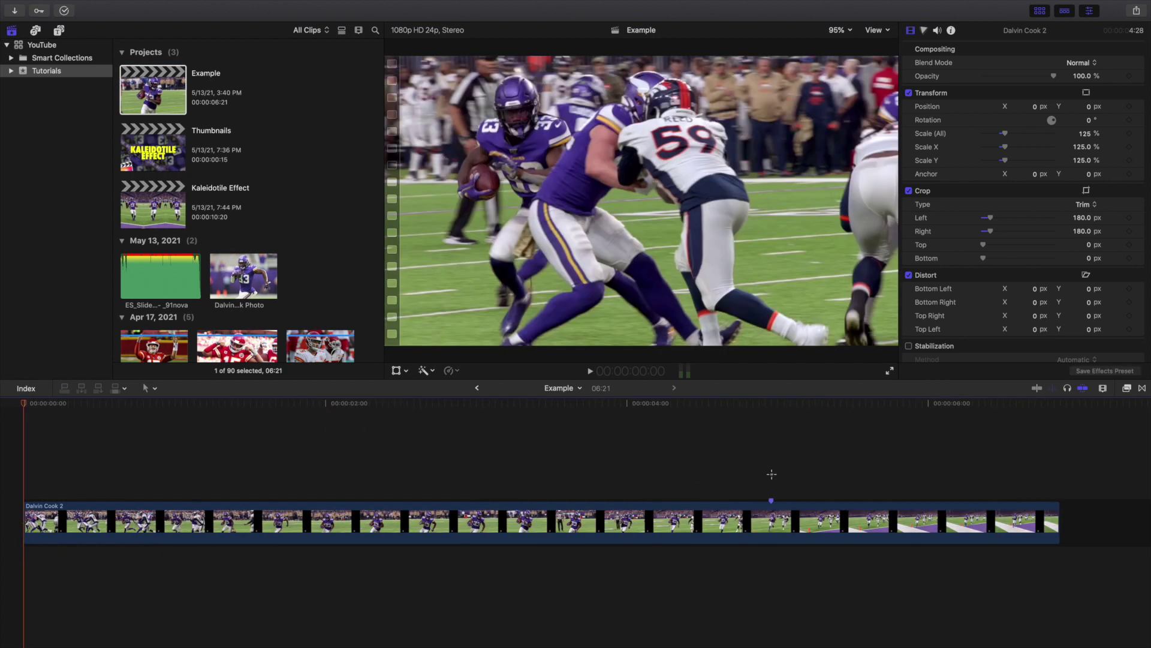
pyautogui.click(772, 475)
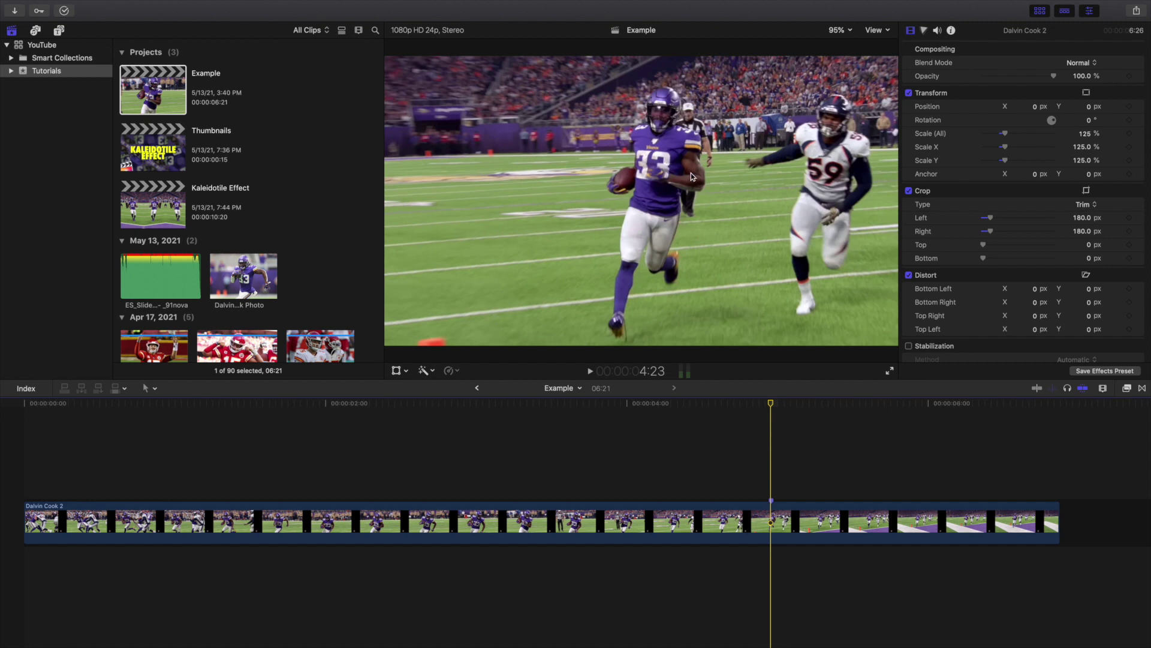
# - Drag Kaleidotile from the Tiling effects category onto the Dalvin Cook 2 clip
pyautogui.click(1127, 389)
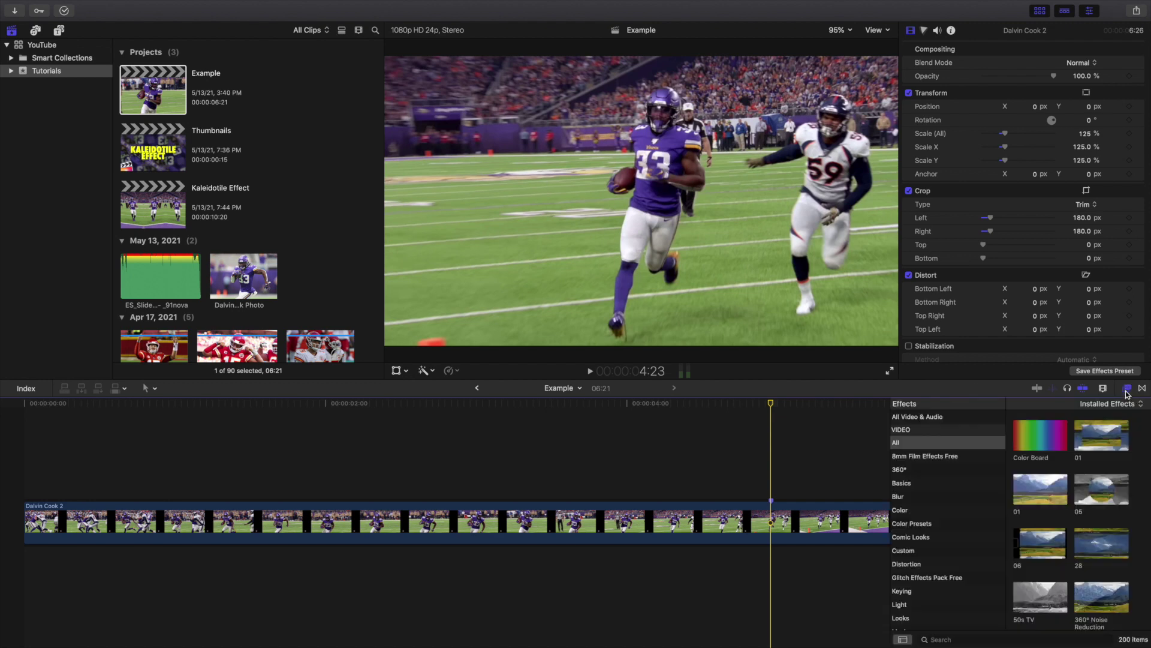
pyautogui.scroll(-10, 946, 529)
pyautogui.click(917, 525)
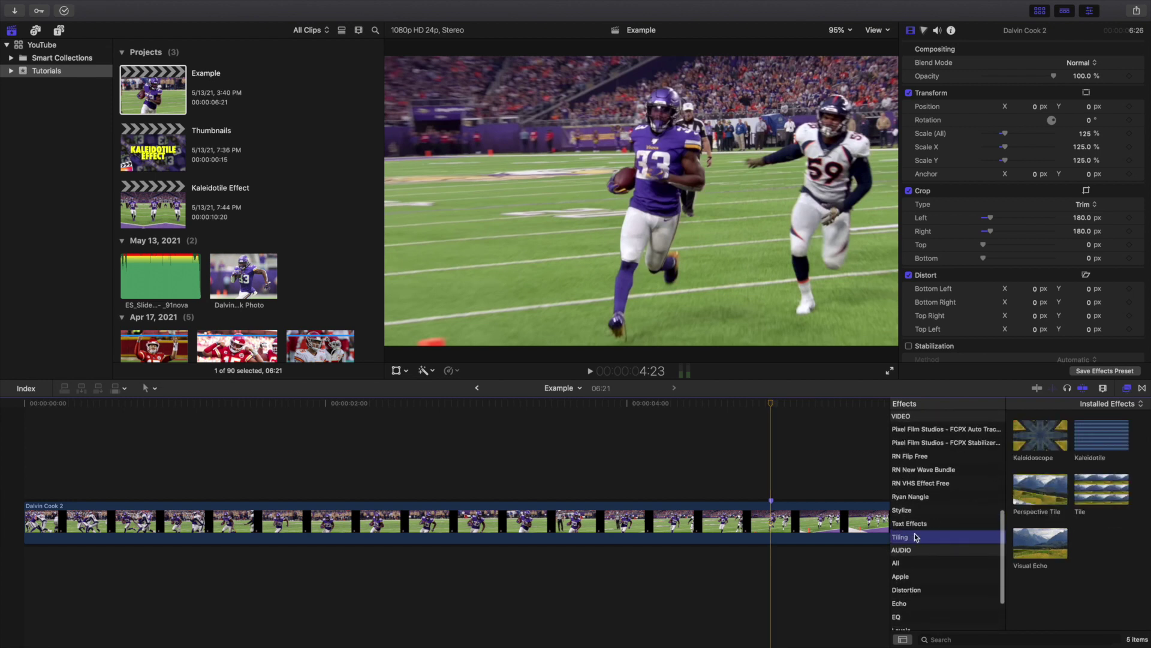
pyautogui.moveTo(1100, 437); pyautogui.dragTo(811, 514)
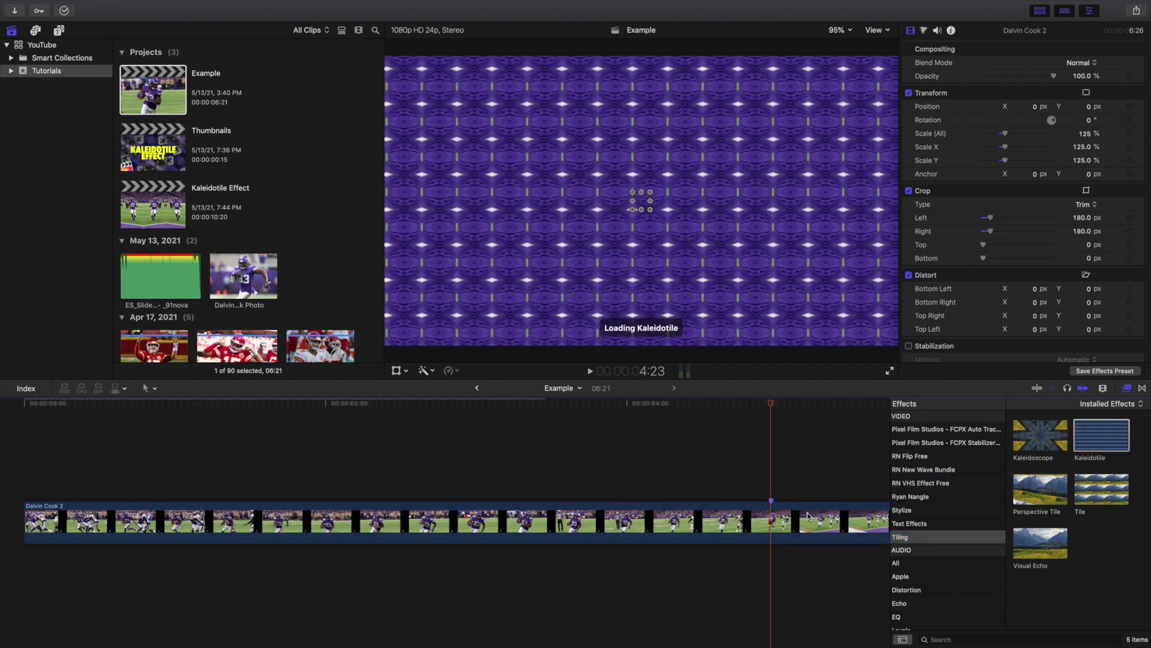
pyautogui.click(1123, 389)
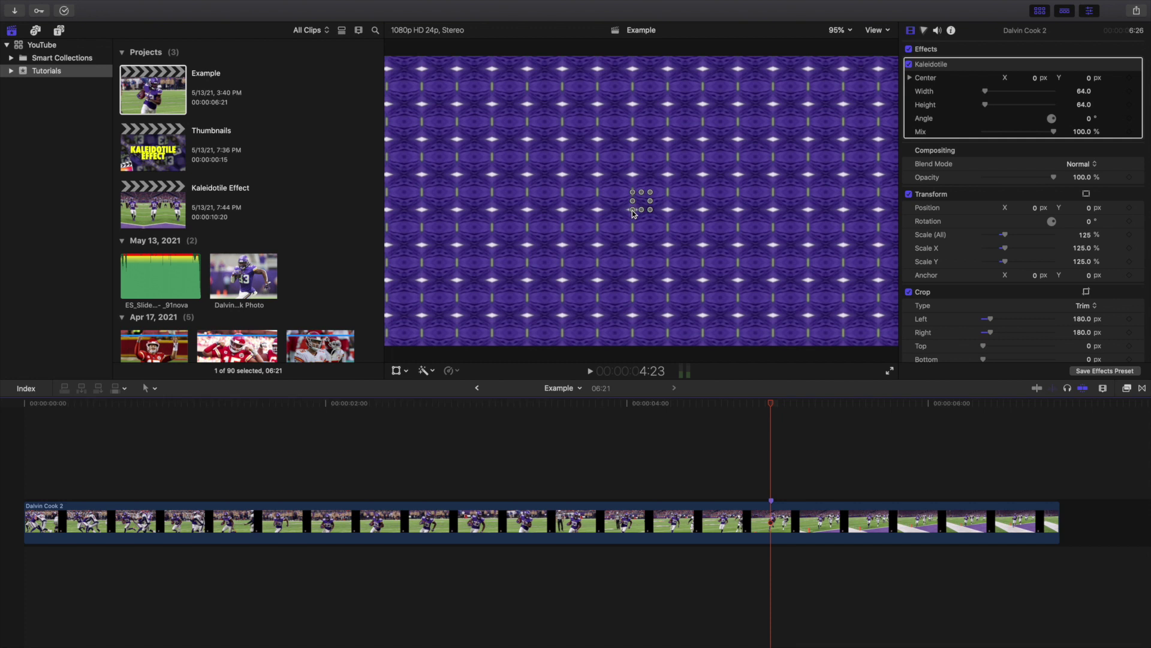
# - Enlarge the Kaleidotile tiles, set Angle to 0 and stretch the height to 1089
pyautogui.moveTo(632, 210); pyautogui.dragTo(538, 316)
pyautogui.click(1079, 119)
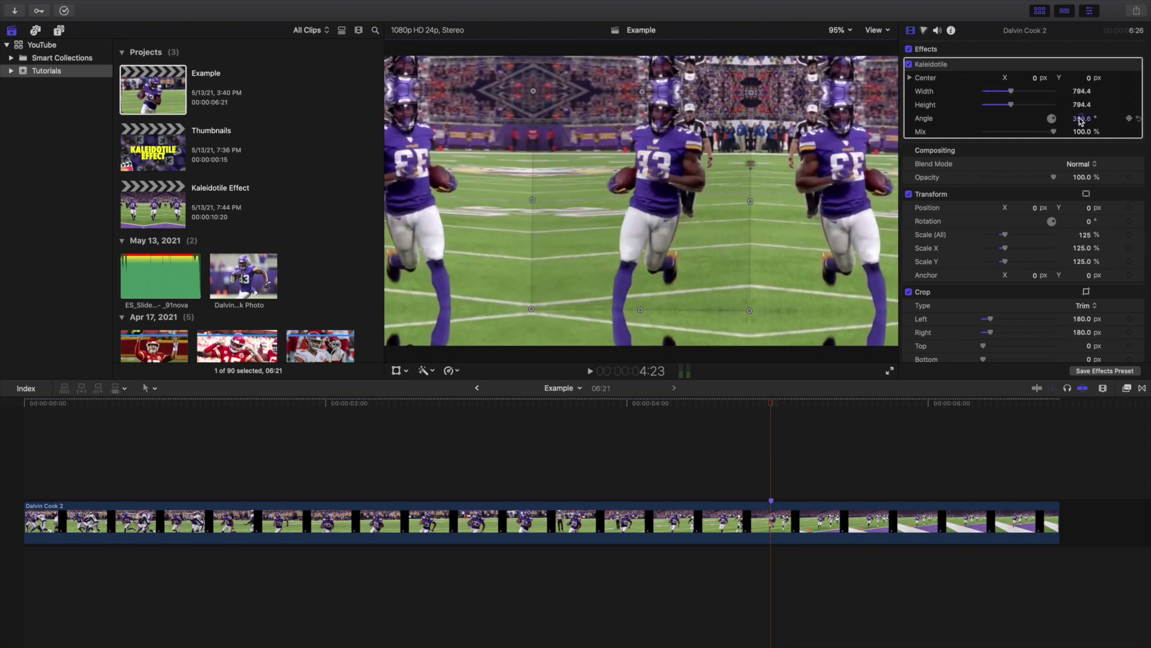
pyautogui.write('0')
pyautogui.press('Return')
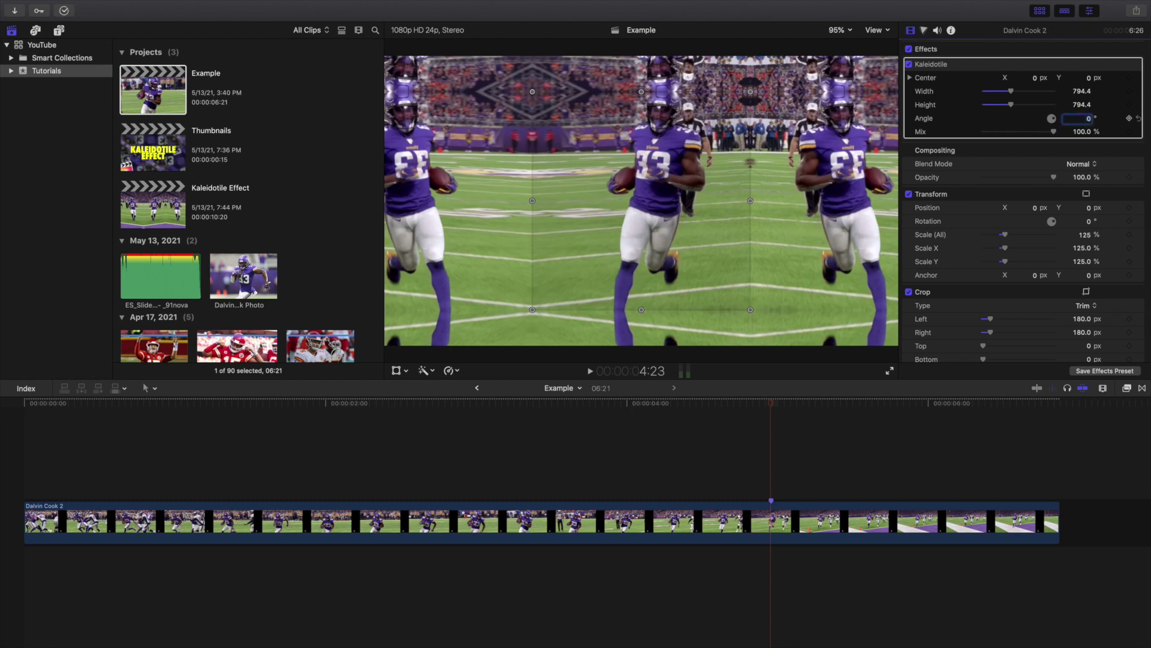
pyautogui.moveTo(1011, 105)
pyautogui.mouseDown()
pyautogui.moveTo(1032, 91)
pyautogui.moveTo(1009, 93)
pyautogui.mouseUp()
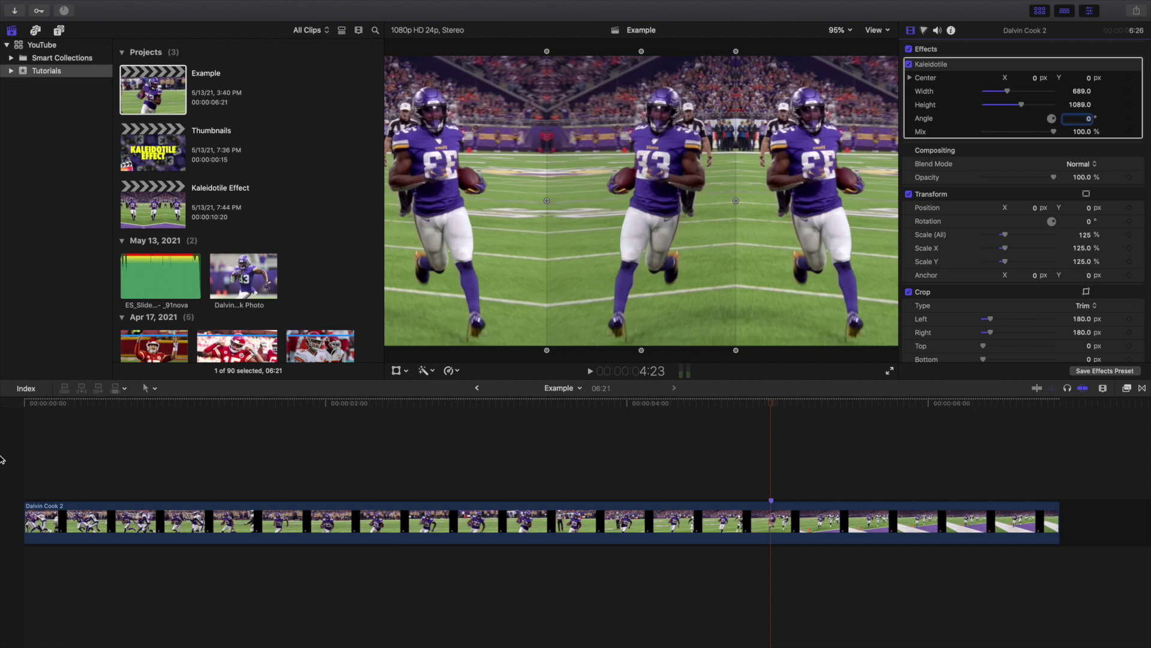
# - Play the mirrored clip from the start of the project
pyautogui.press('Home')
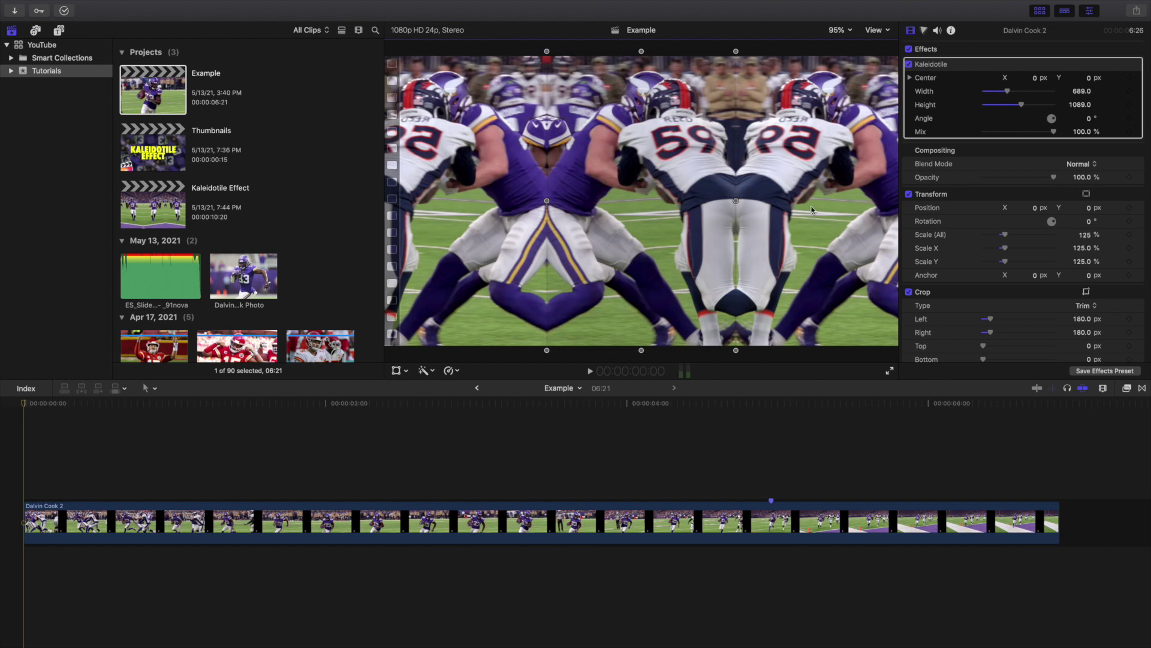
pyautogui.click(15, 492)
pyautogui.press('space')
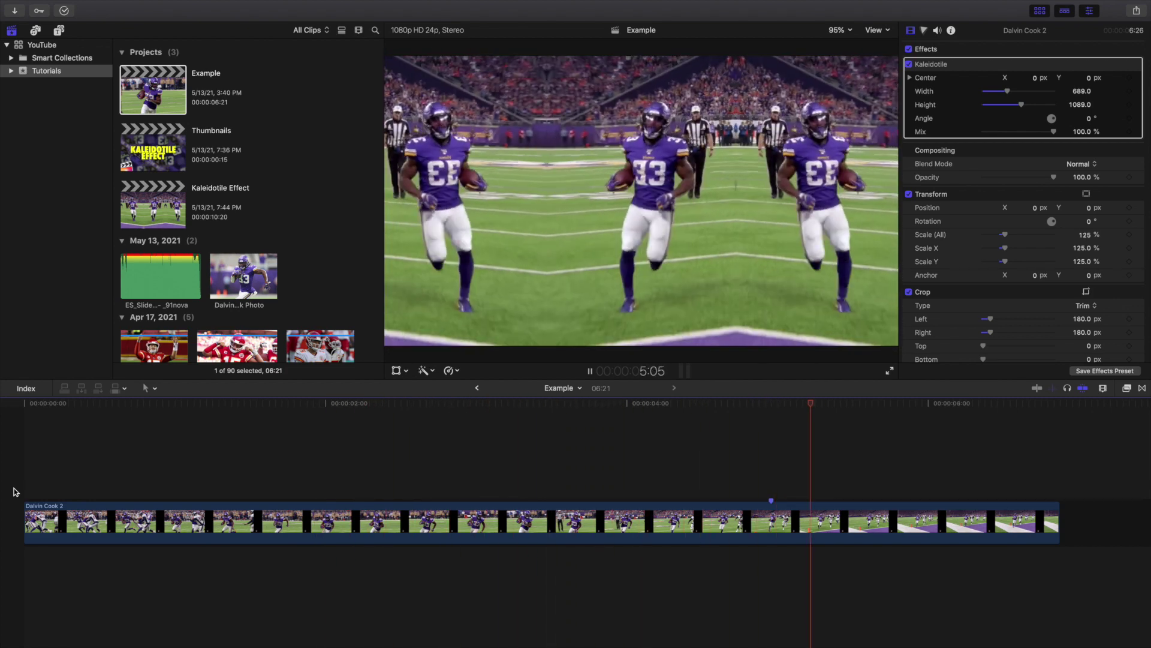
# - Replay the clip from around 2:15 and stop playback
pyautogui.click(423, 471)
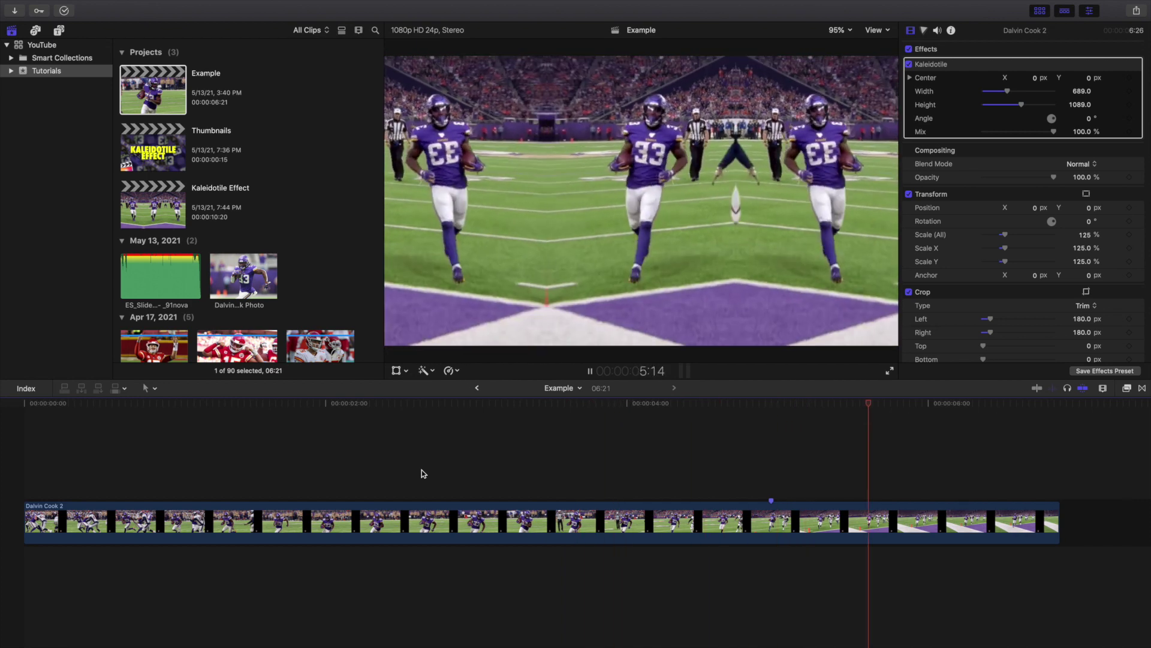
pyautogui.click(422, 473)
pyautogui.press('space')
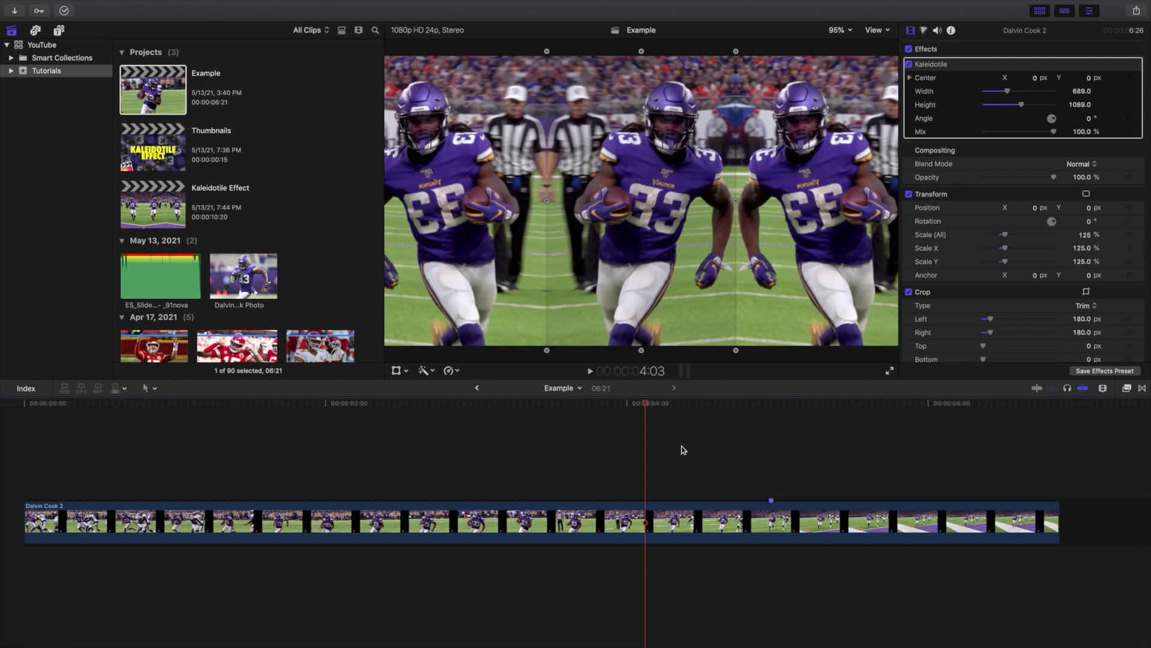
# - Blade the Dalvin Cook 2 clip at the 4:23 playhead with Command-B
pyautogui.click(771, 484)
pyautogui.click(770, 522)
pyautogui.press('super+b')
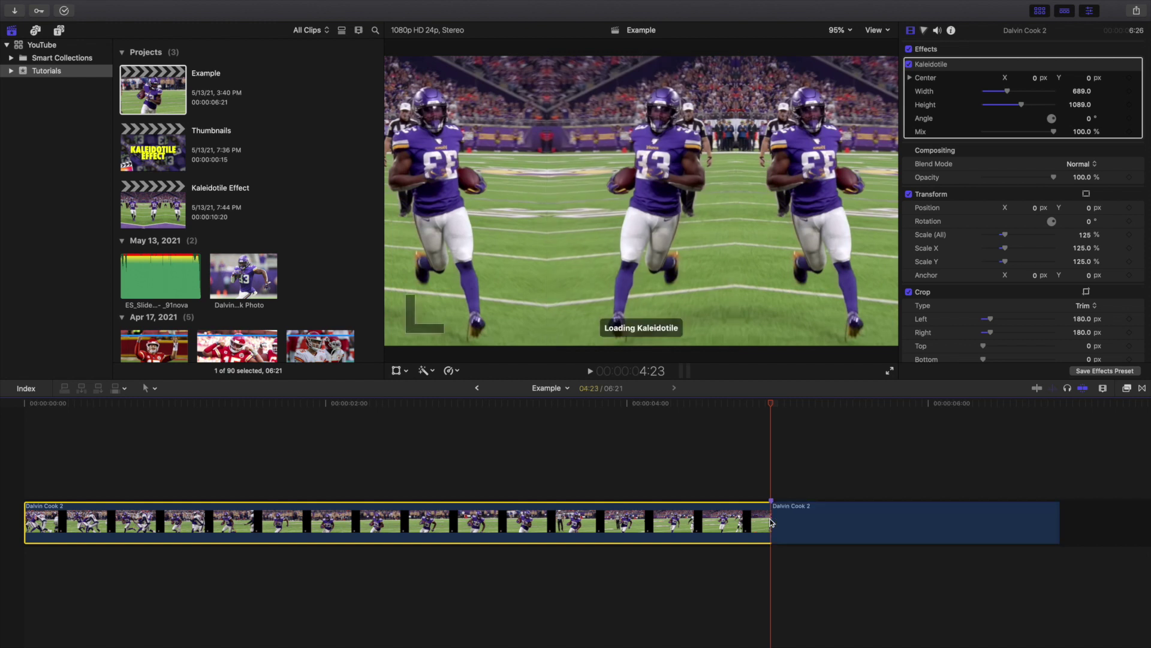
# - Delete Kaleidotile from the first clip and play back to just before the 4:23 cut
pyautogui.click(956, 65)
pyautogui.press('Delete')
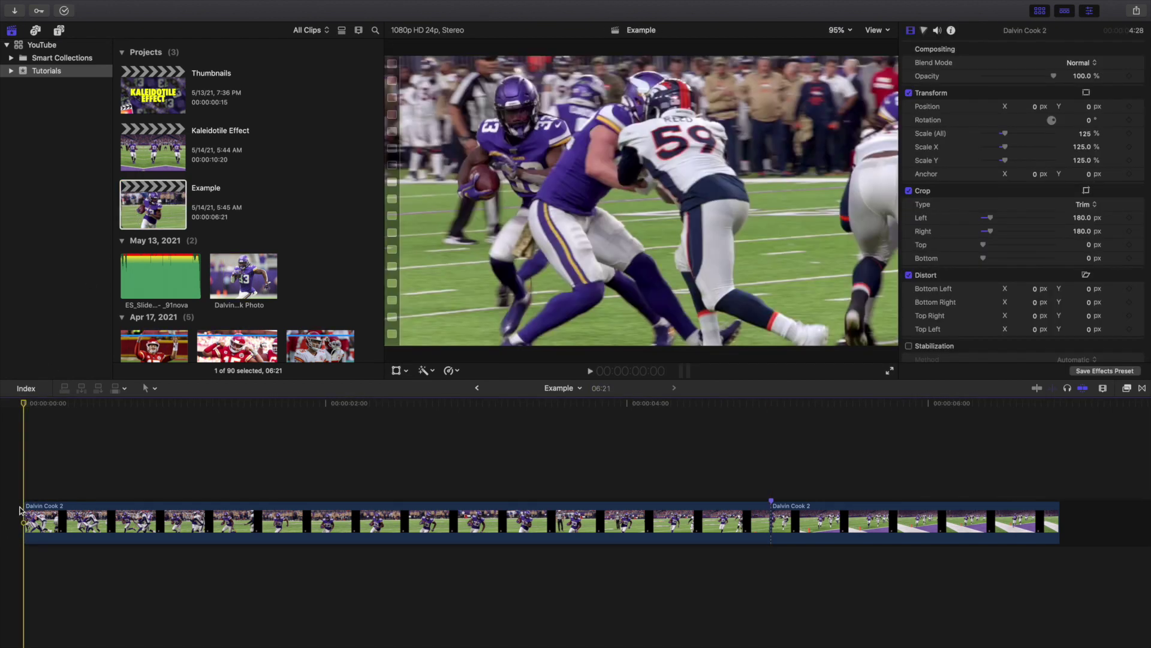
pyautogui.press('space')
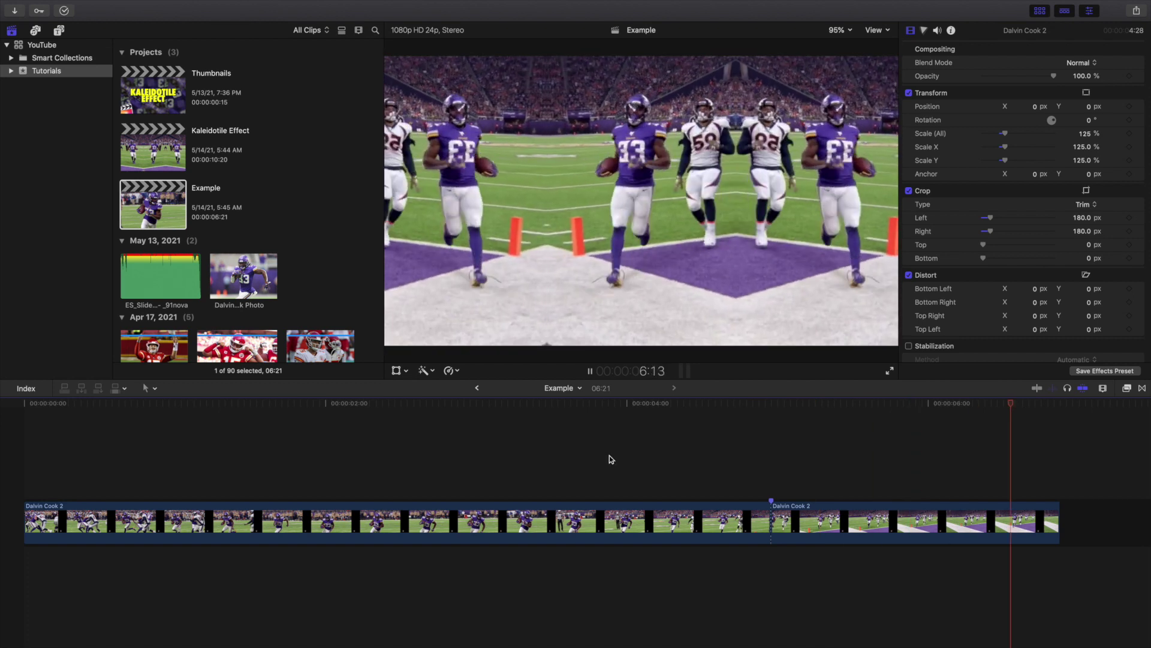
pyautogui.click(738, 470)
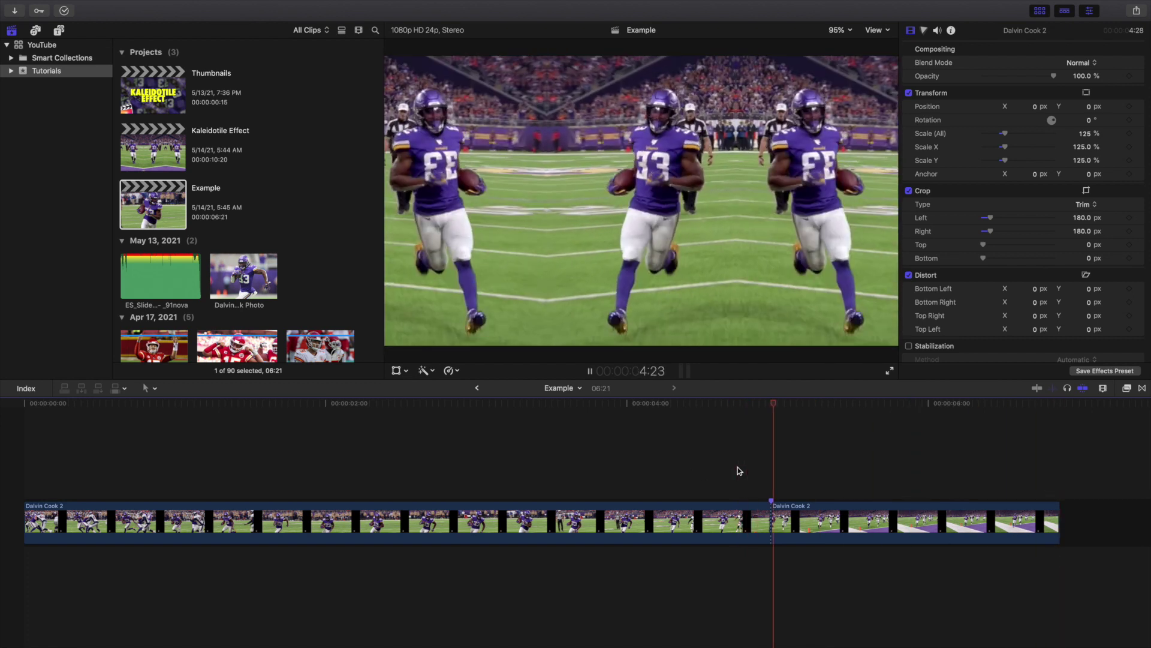
# - On the second clip's Kaleidotile, reset the angle to 0° and adjust the tile size
pyautogui.press('space')
pyautogui.click(899, 529)
pyautogui.click(1085, 63)
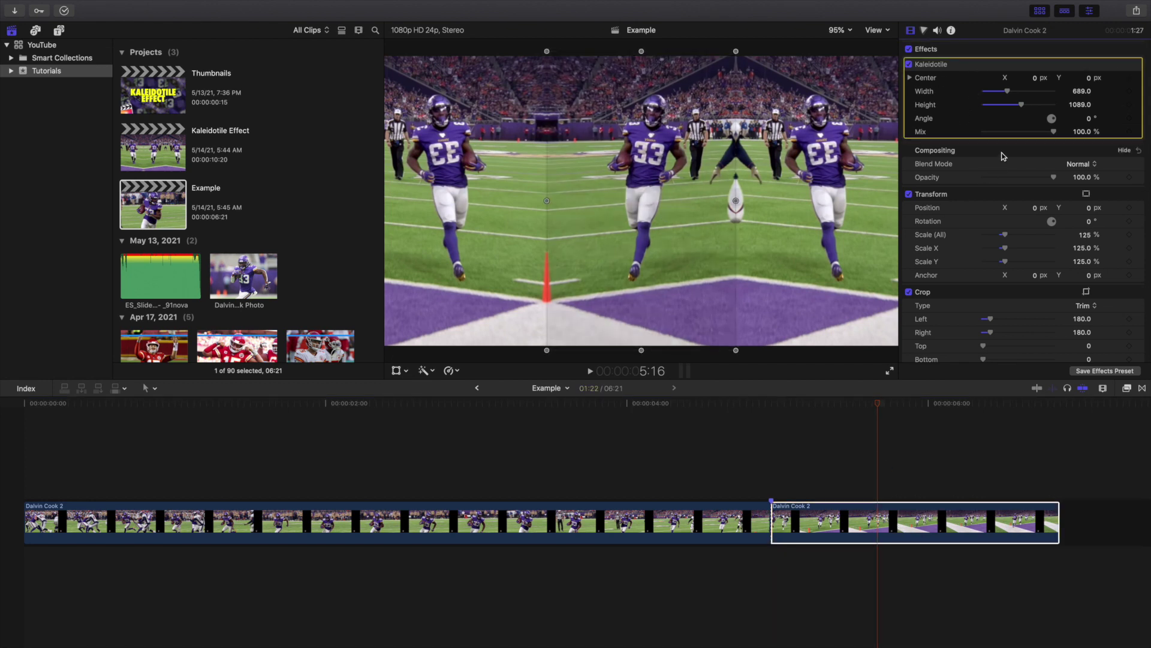
pyautogui.moveTo(1089, 118); pyautogui.dragTo(1088, 118)
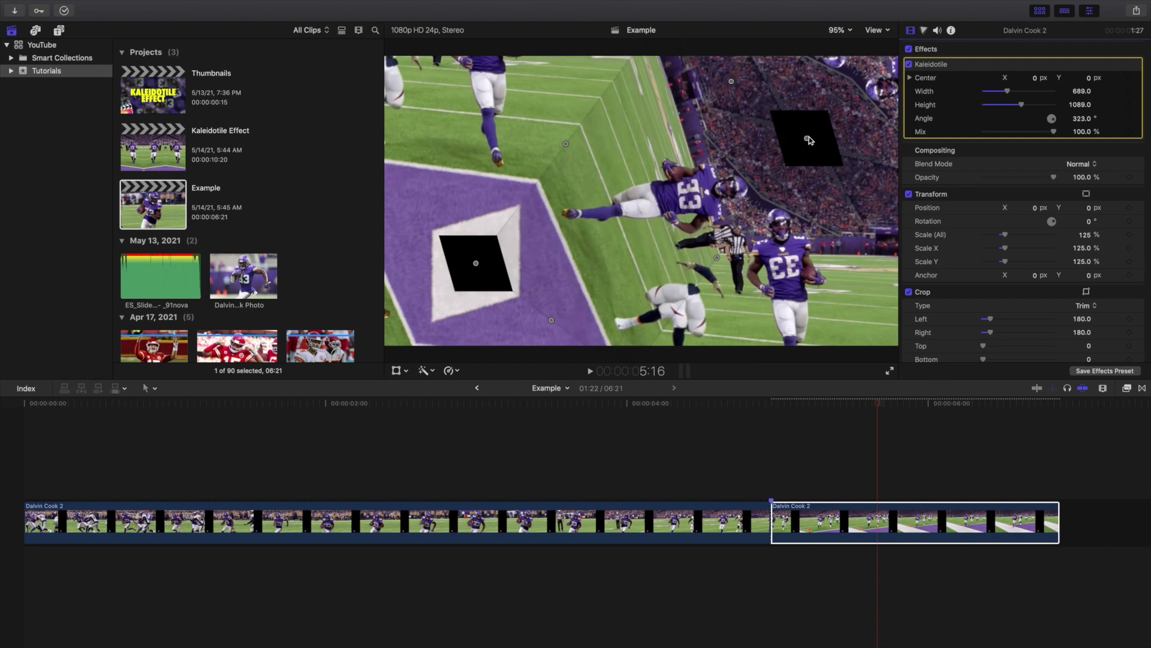
pyautogui.press('super+z')
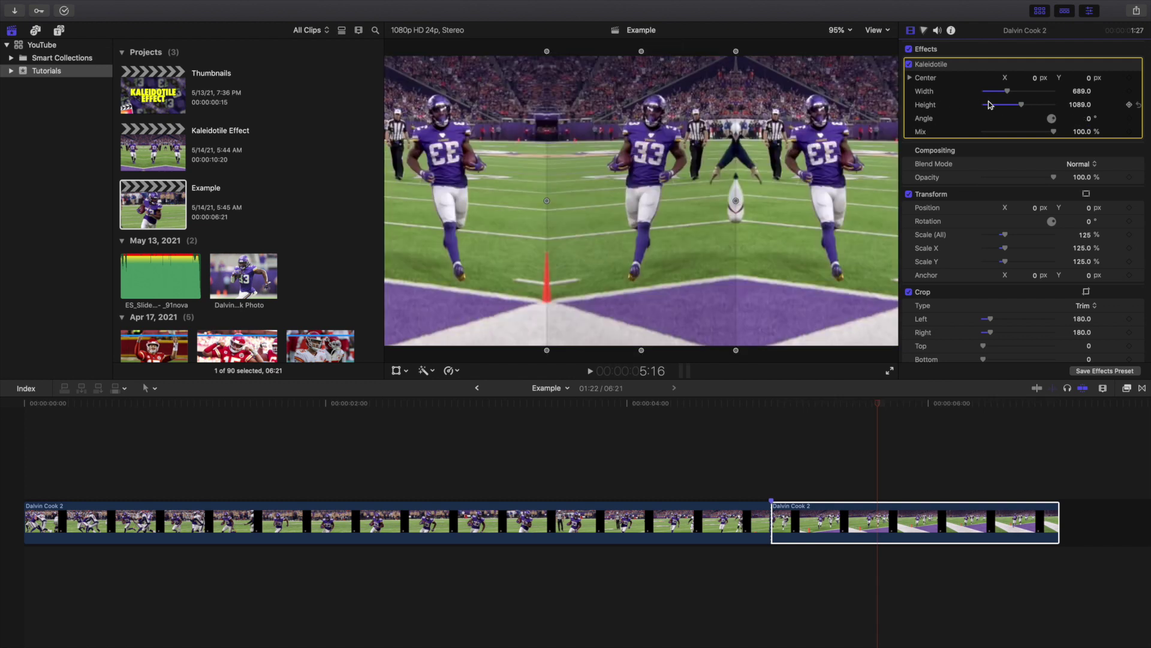
pyautogui.moveTo(1020, 106); pyautogui.dragTo(993, 95)
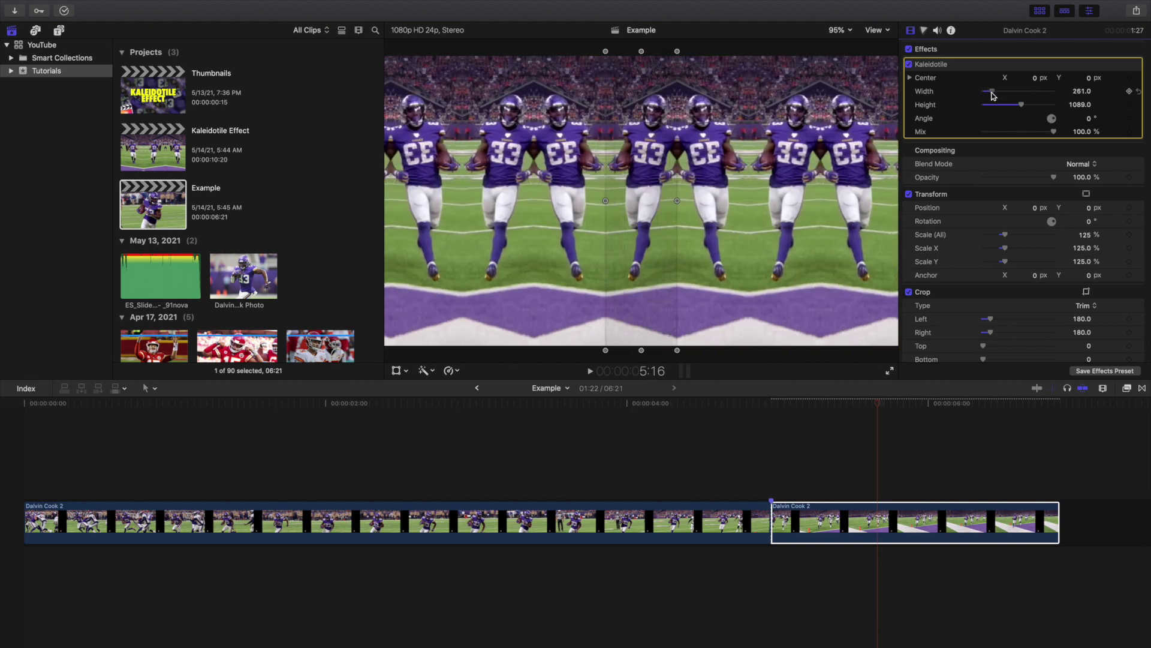
# - Play across the cut from around 4:14, then reselect the second clip
pyautogui.click(720, 440)
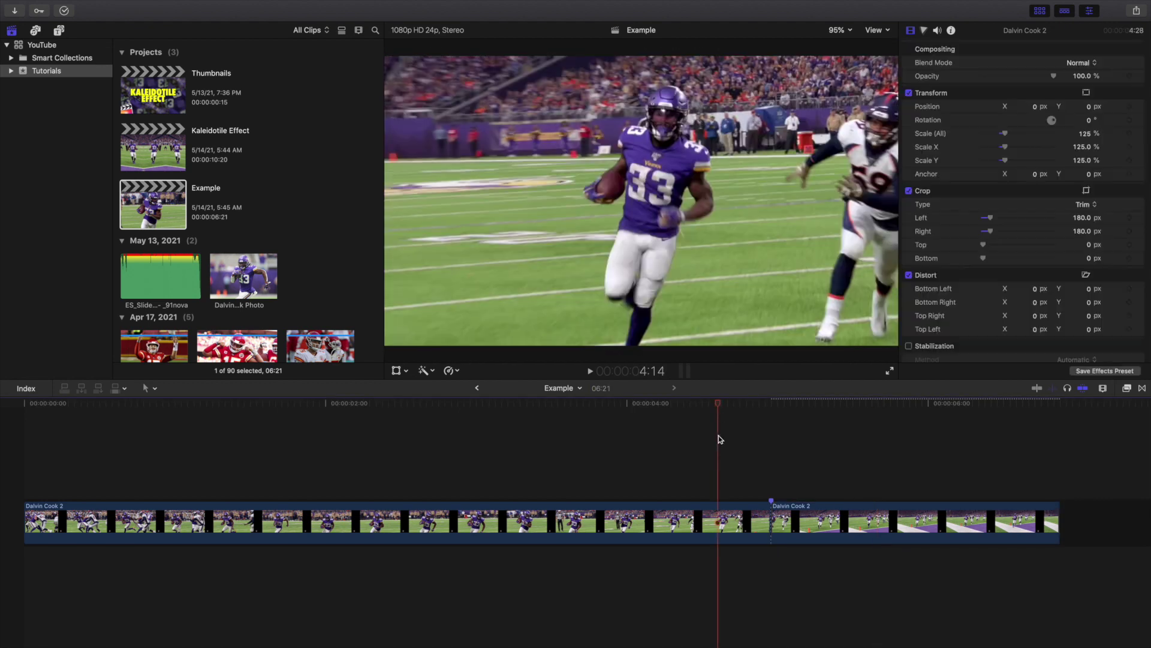
pyautogui.press('space')
pyautogui.click(720, 440)
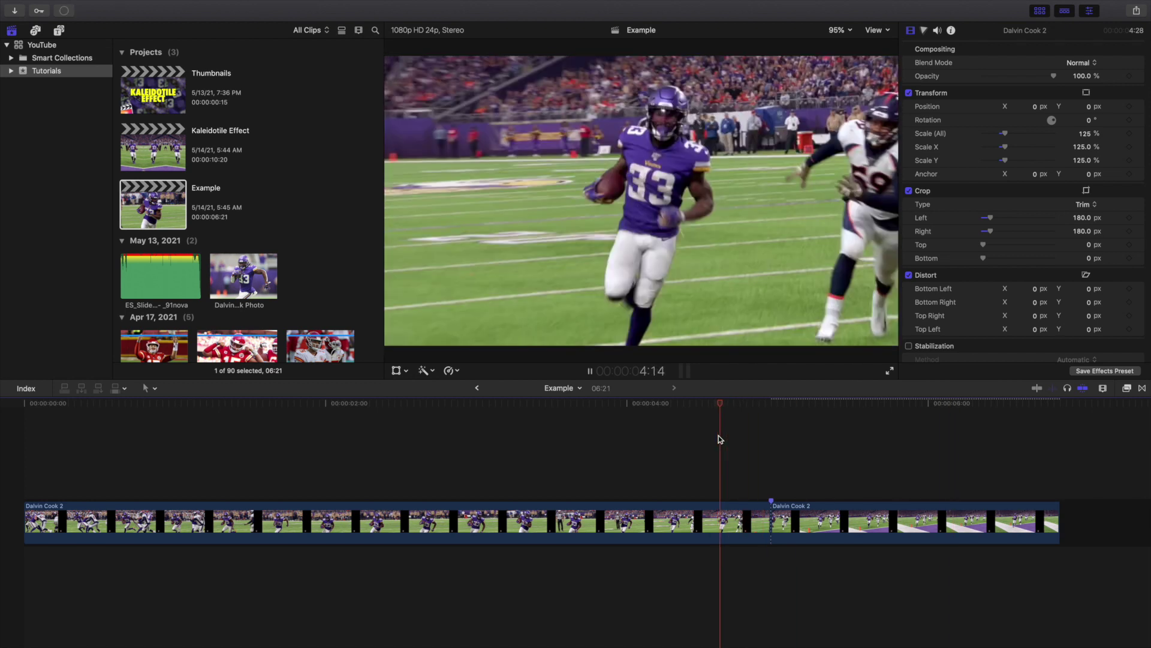
pyautogui.press('space')
pyautogui.press('c')
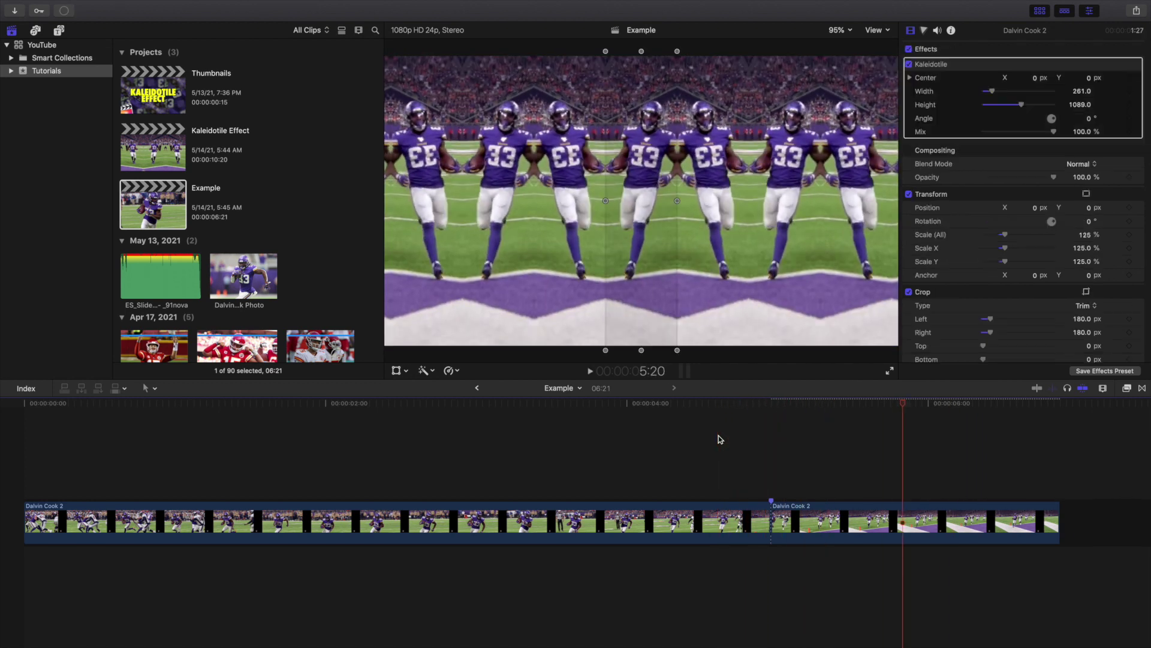
pyautogui.press('Left')
pyautogui.press('Left')
pyautogui.press('Left')
pyautogui.press('Left')
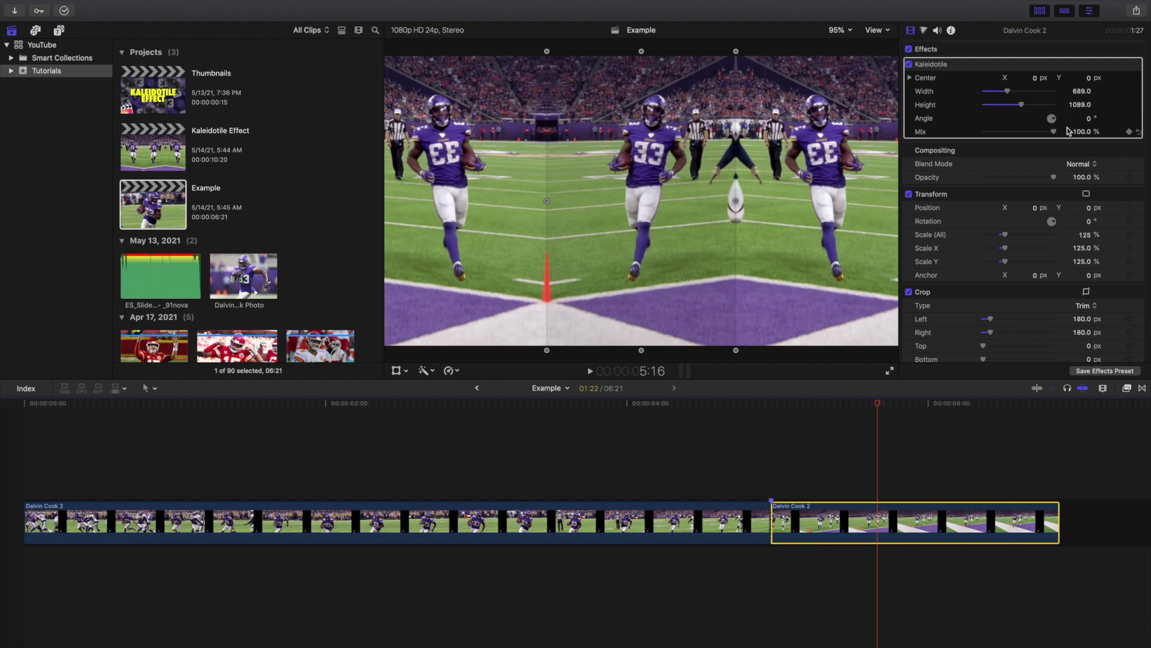
# - Try a 60% Kaleidotile mix, a centre shift and a height change, undoing each
pyautogui.moveTo(1055, 132); pyautogui.dragTo(1027, 132)
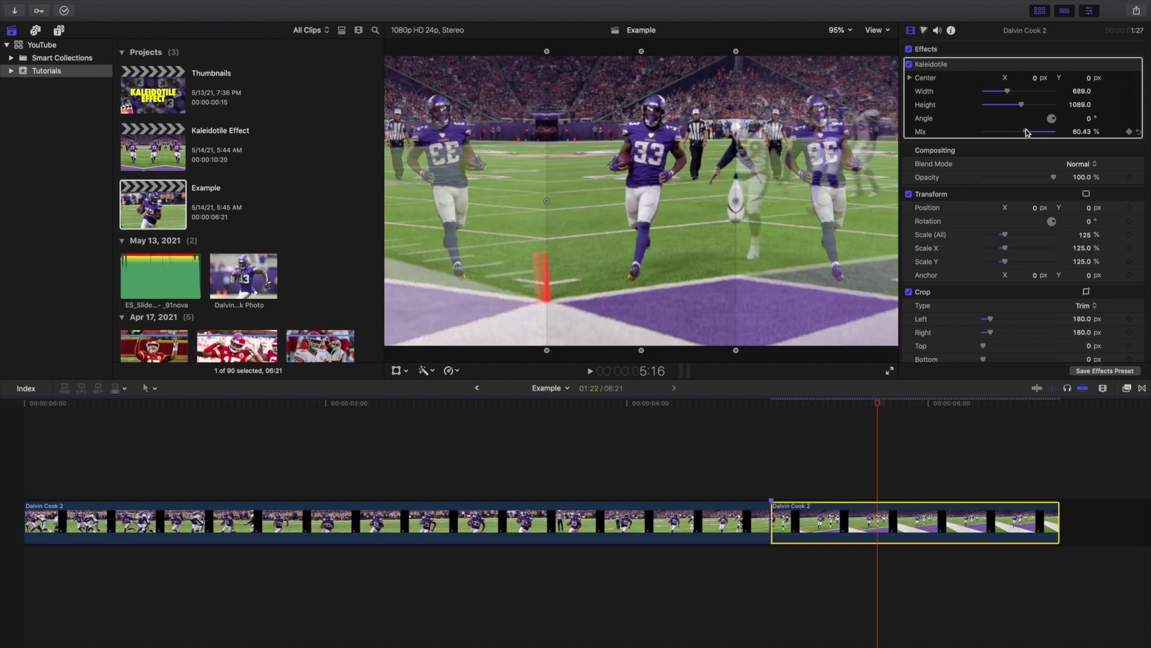
pyautogui.press('super+z')
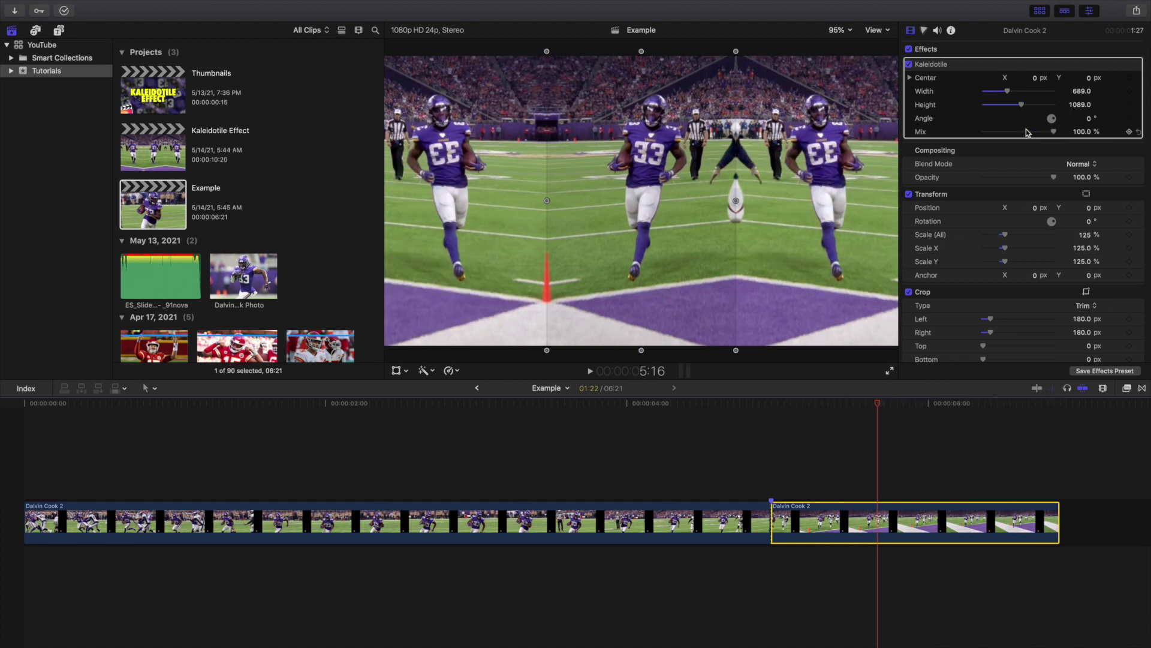
pyautogui.moveTo(1035, 80)
pyautogui.mouseDown()
pyautogui.moveTo(1020, 80)
pyautogui.moveTo(1039, 78)
pyautogui.moveTo(1019, 92)
pyautogui.mouseUp()
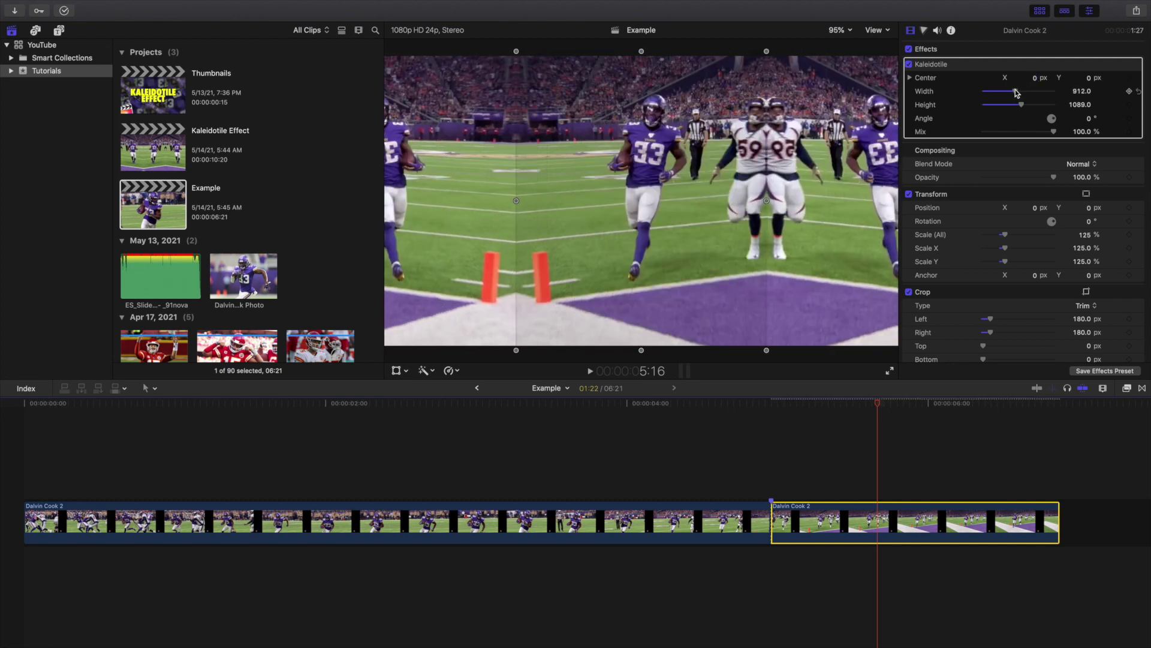
pyautogui.press('super+z')
pyautogui.moveTo(1020, 105); pyautogui.dragTo(1001, 106)
pyautogui.press('super+z')
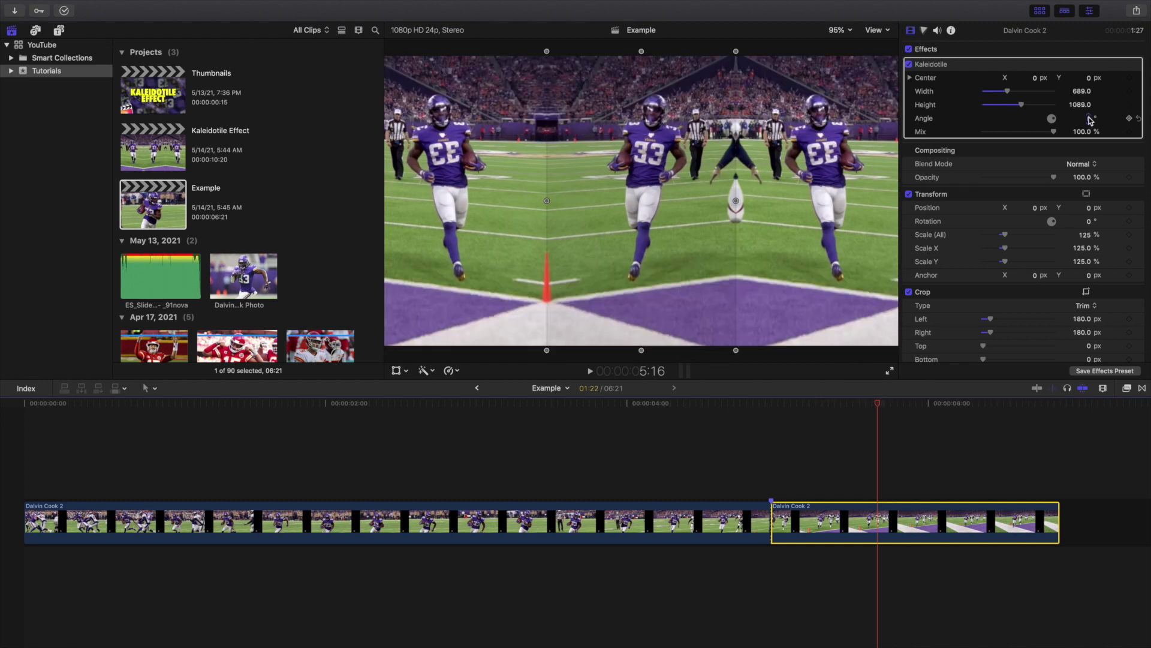
# - Try a 209° rotation, undo it back to 0°, and play the sequence
pyautogui.moveTo(1088, 119); pyautogui.dragTo(1090, 119)
pyautogui.press('super+z')
pyautogui.click(640, 447)
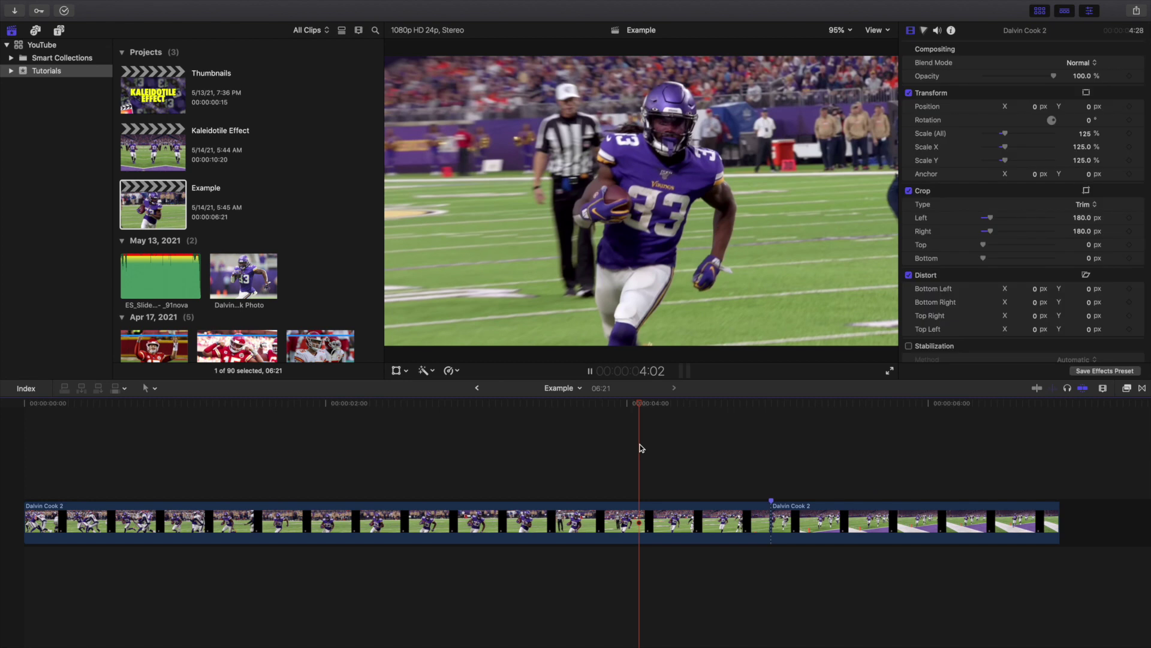
pyautogui.press('space')
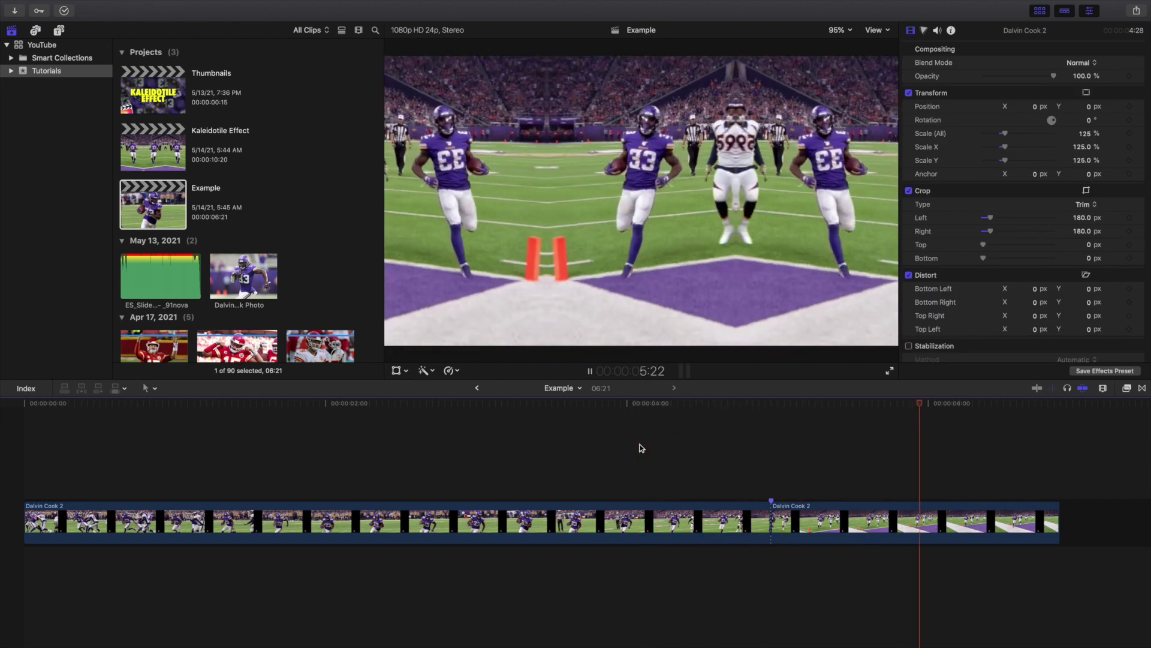
# - Play the sequence from the start, stopping at the 4:23 cut
pyautogui.click(18, 433)
pyautogui.press('space')
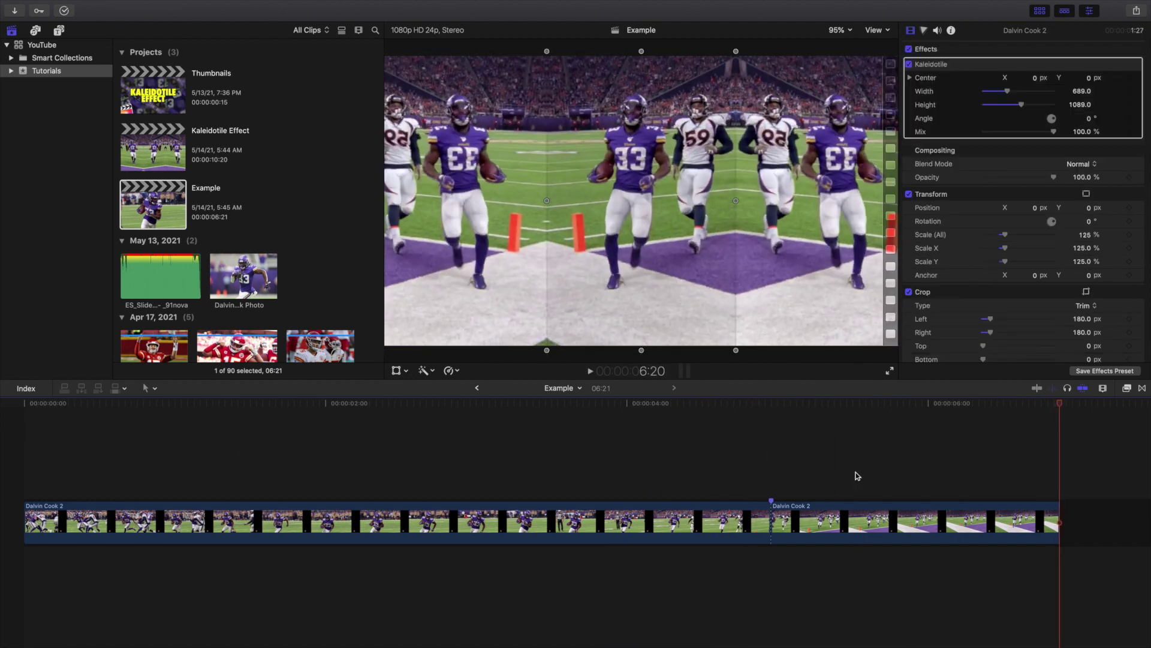
pyautogui.click(772, 473)
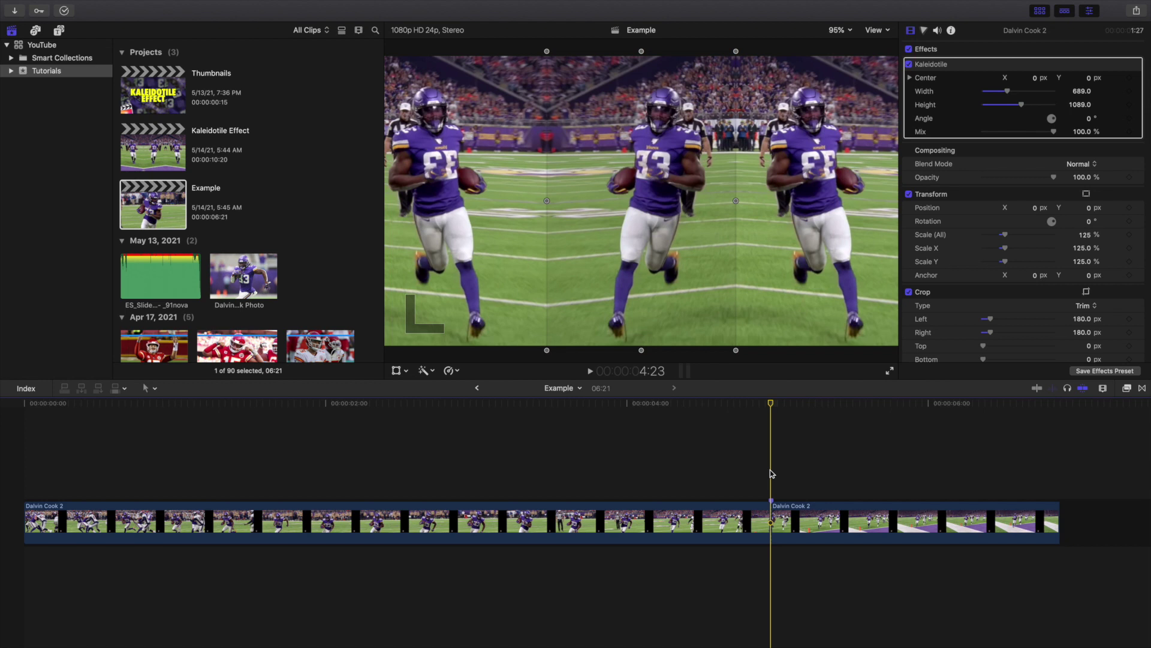
# - Delete the Kaleidotile effect from the second clip in the Inspector
pyautogui.click(795, 508)
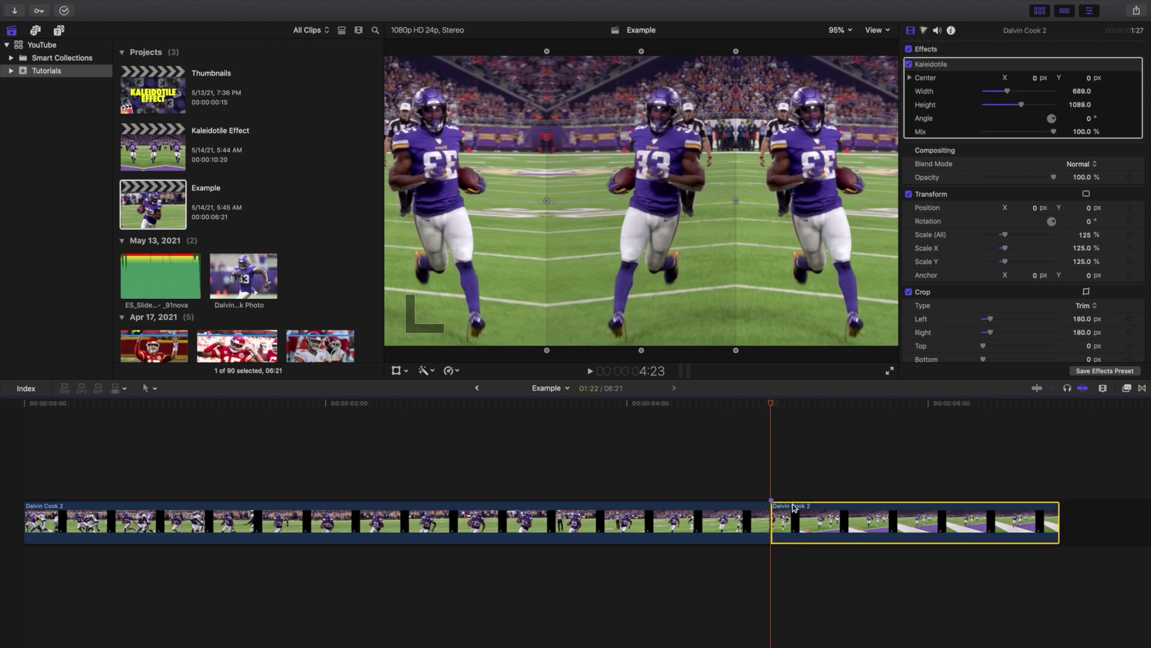
pyautogui.click(944, 64)
pyautogui.press('Delete')
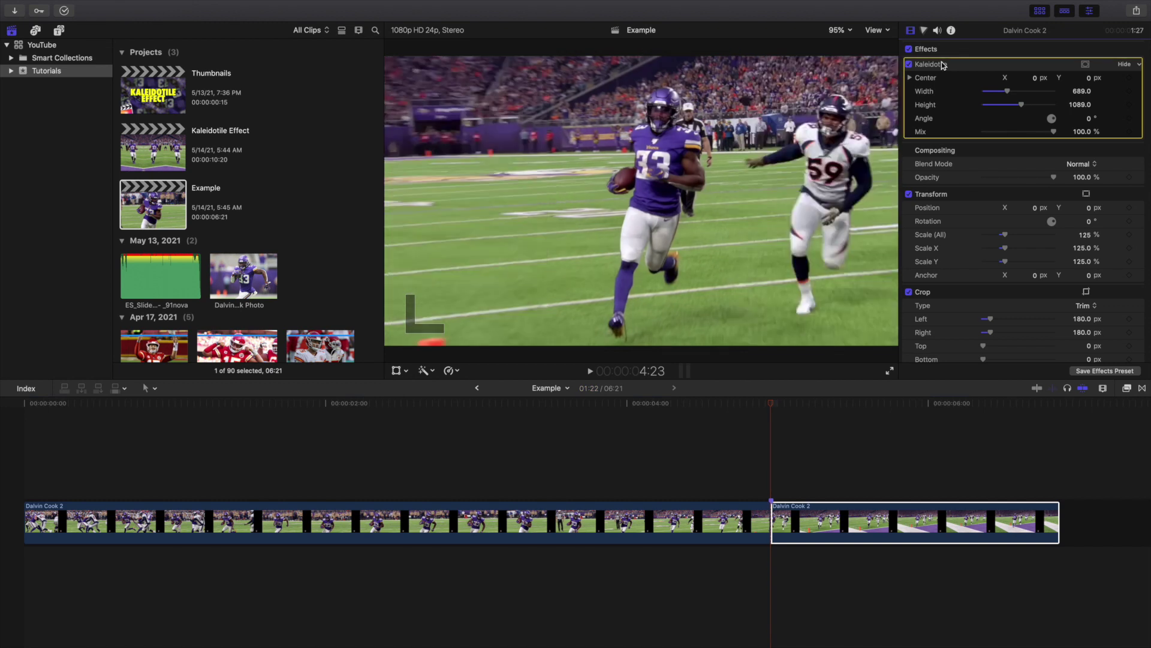
# - Deselect the clip, show All video effects and search for 'mir'
pyautogui.click(770, 440)
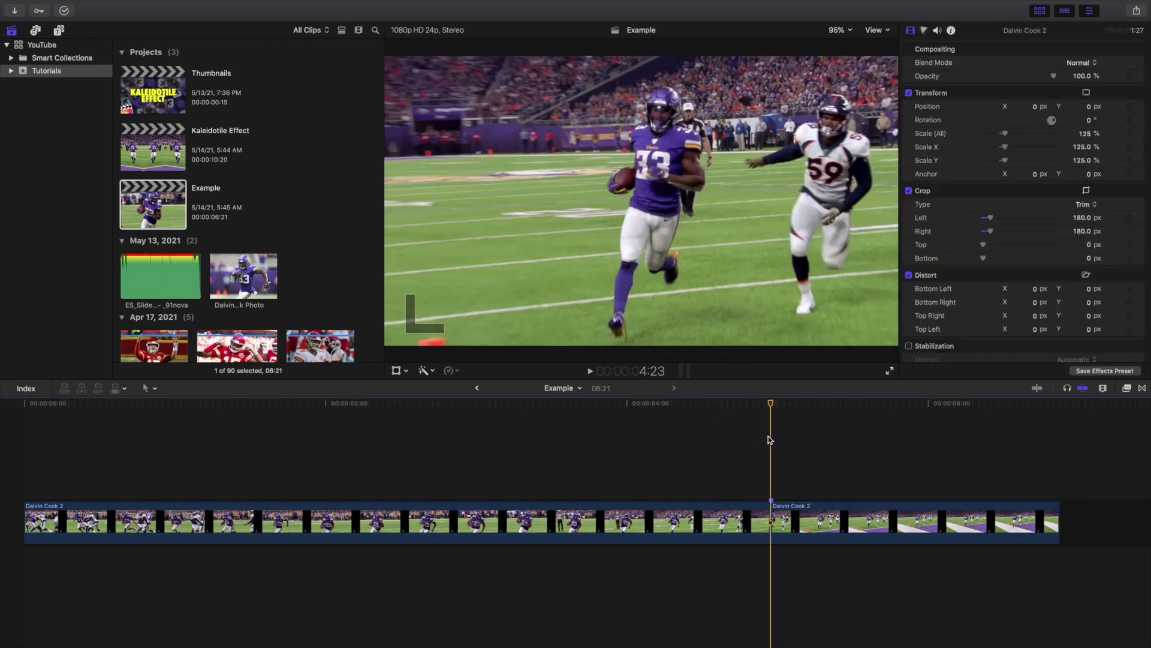
pyautogui.hscroll(3, 770, 440)
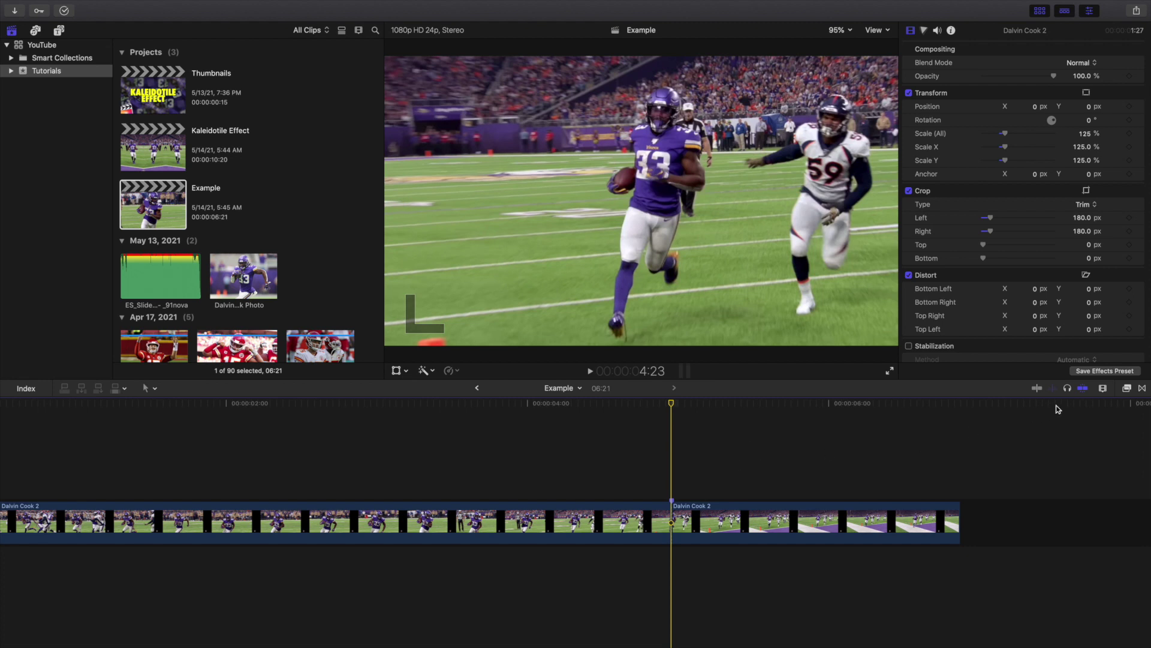
pyautogui.click(1127, 390)
pyautogui.scroll(5, 942, 461)
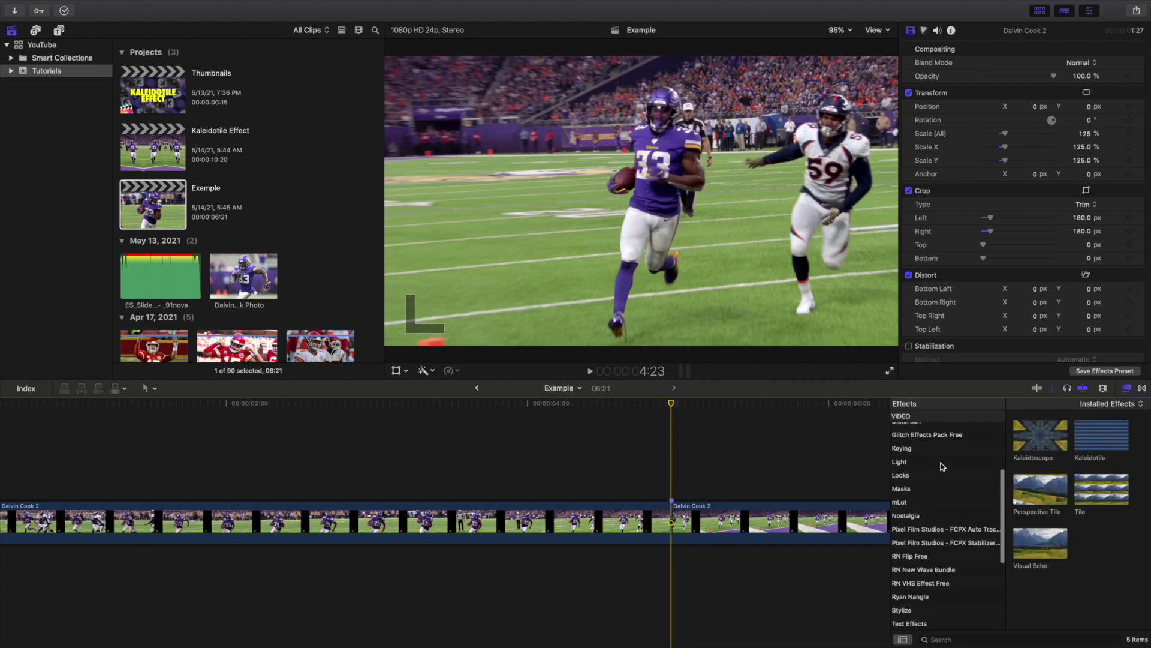
pyautogui.click(914, 444)
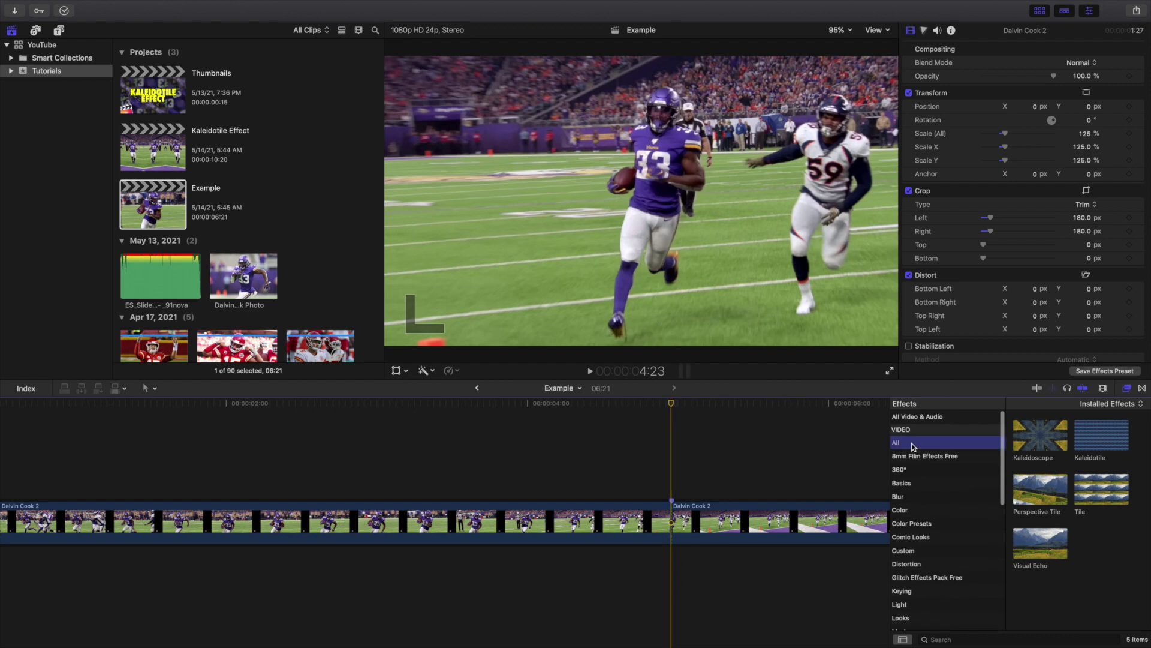
pyautogui.click(959, 637)
pyautogui.write('mi')
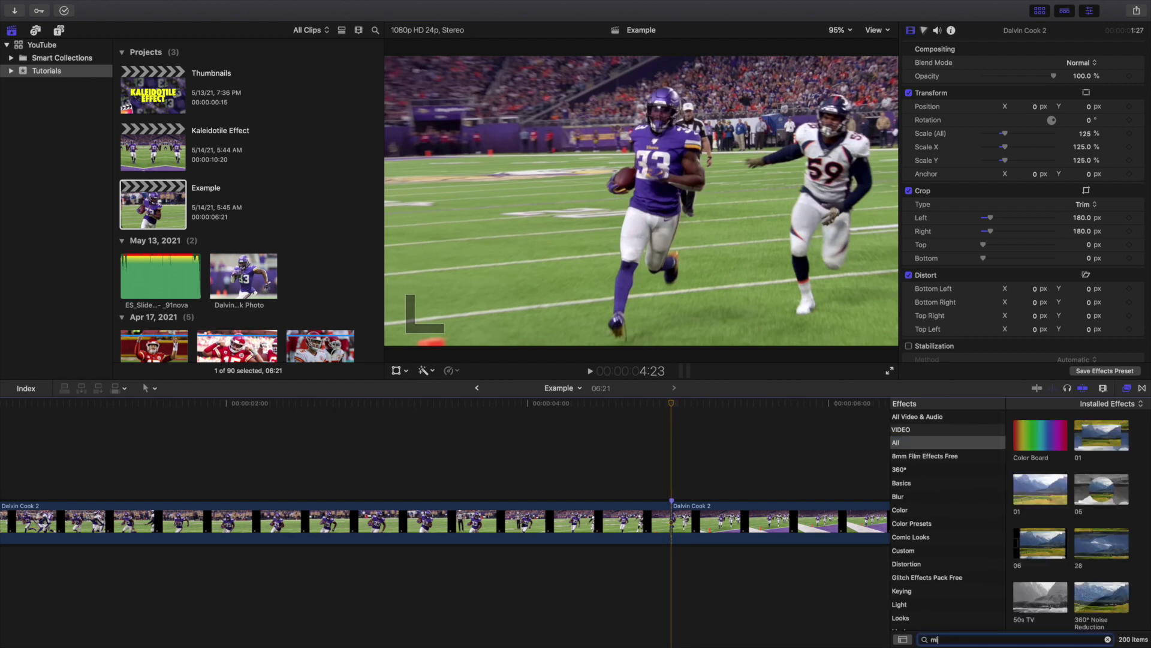
pyautogui.write('r')
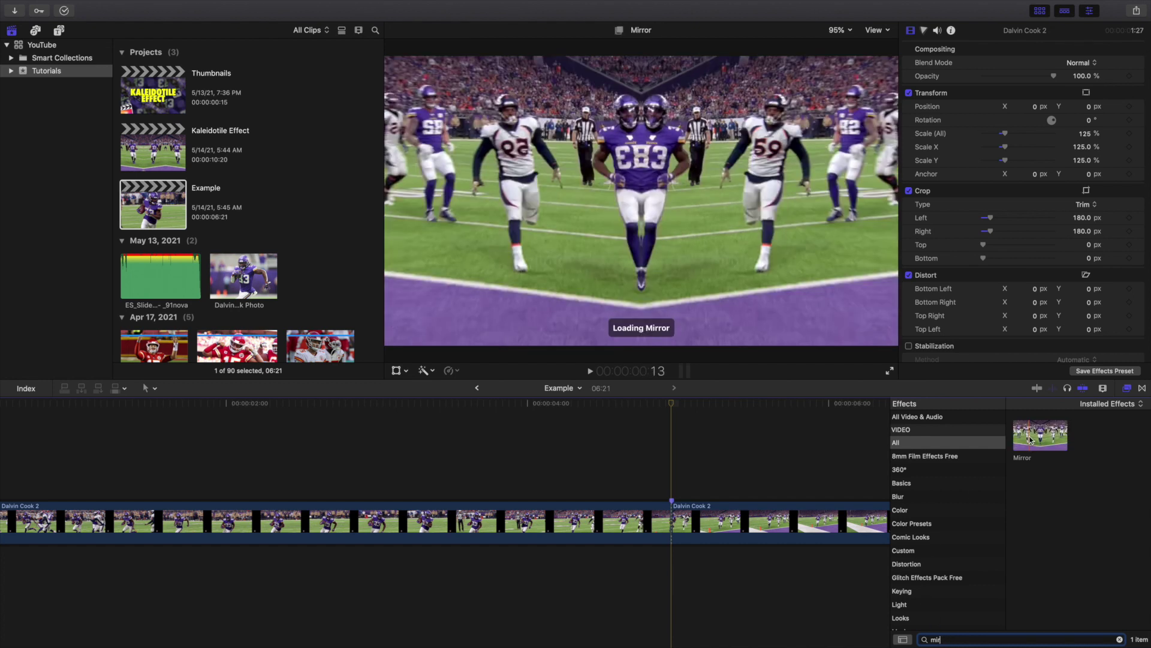
# - Apply Mirror to the second clip, try a 127° angle, then undo it
pyautogui.moveTo(1031, 440); pyautogui.dragTo(796, 517)
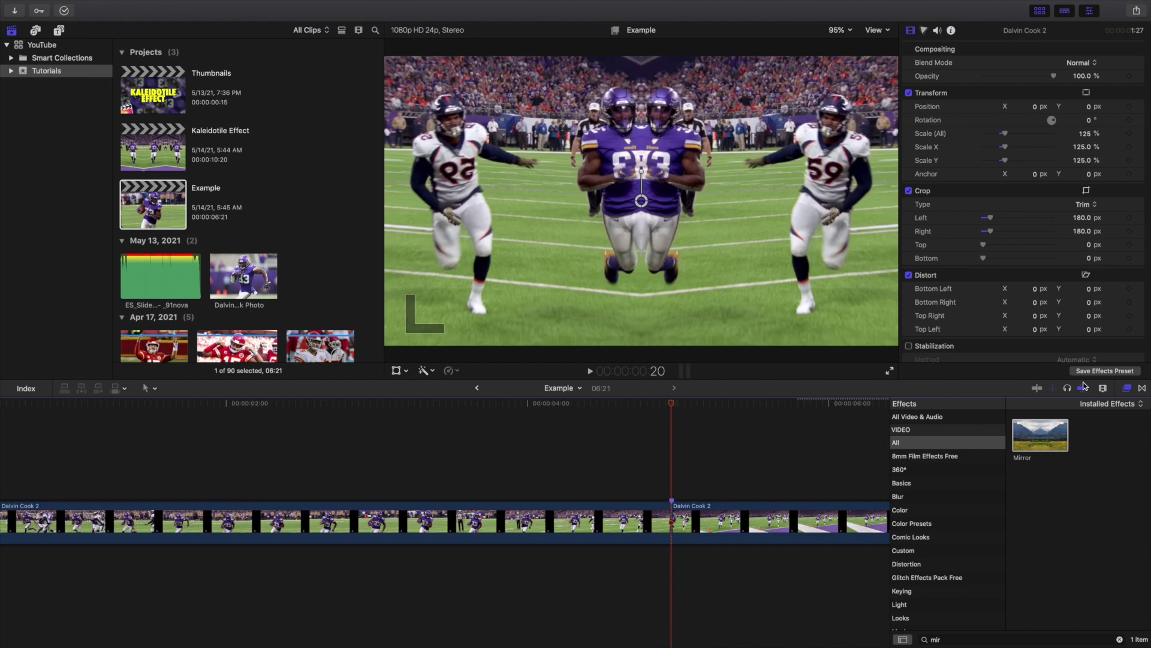
pyautogui.click(1127, 388)
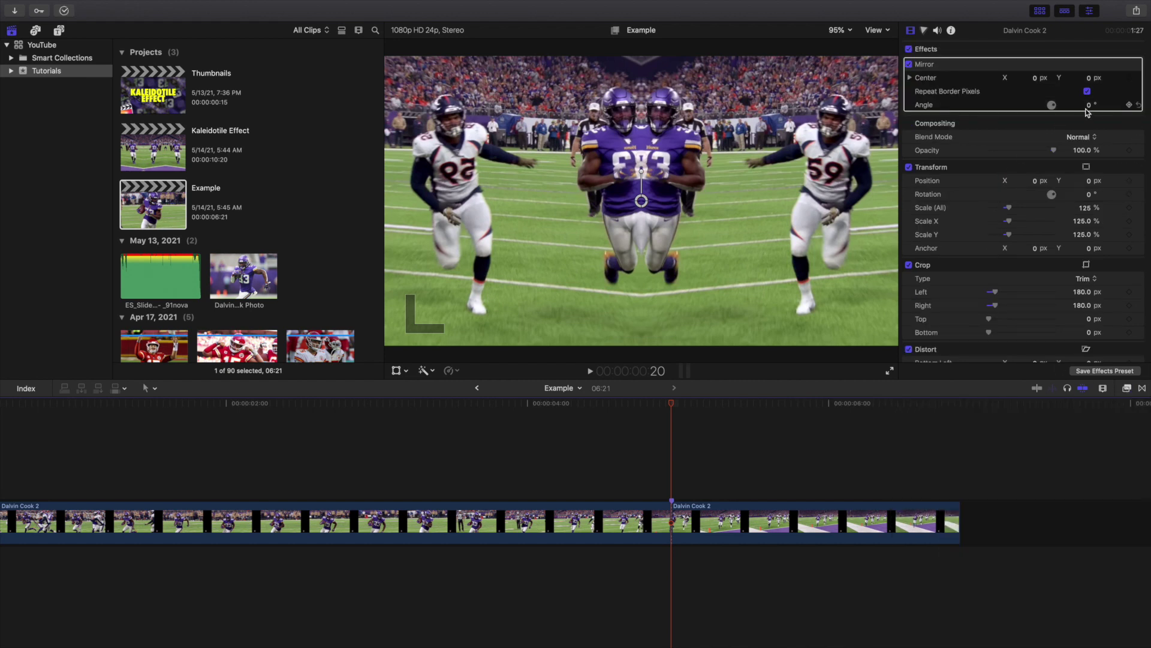
pyautogui.moveTo(1088, 105)
pyautogui.mouseDown()
pyautogui.moveTo(1139, 105)
pyautogui.moveTo(1084, 113)
pyautogui.mouseUp()
pyautogui.press('super+z')
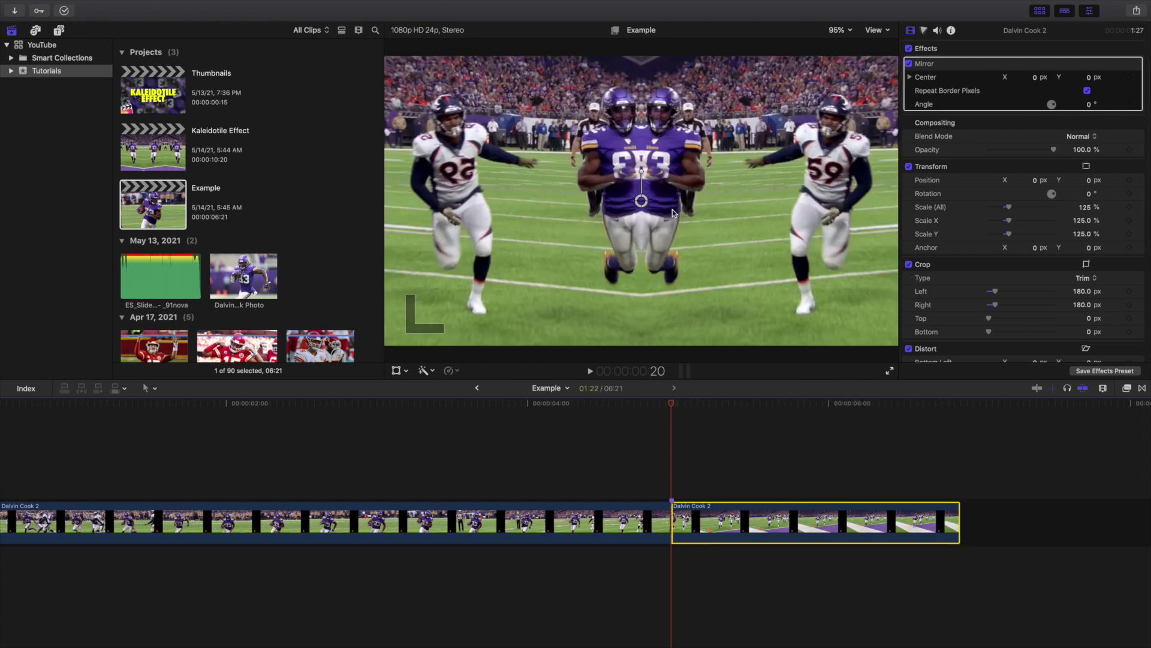
# - Nudge the Mirror centre left and slide the clip right in frame, then undo once
pyautogui.moveTo(637, 202); pyautogui.dragTo(567, 205)
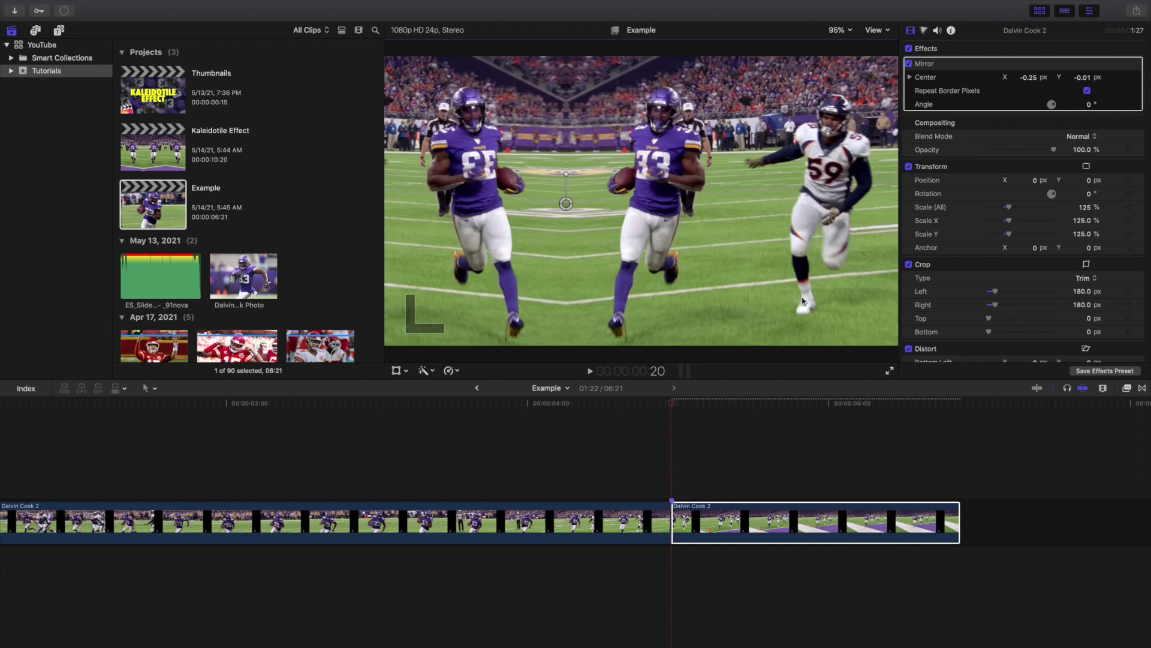
pyautogui.moveTo(1036, 179)
pyautogui.mouseDown()
pyautogui.moveTo(1050, 180)
pyautogui.moveTo(1032, 180)
pyautogui.mouseUp()
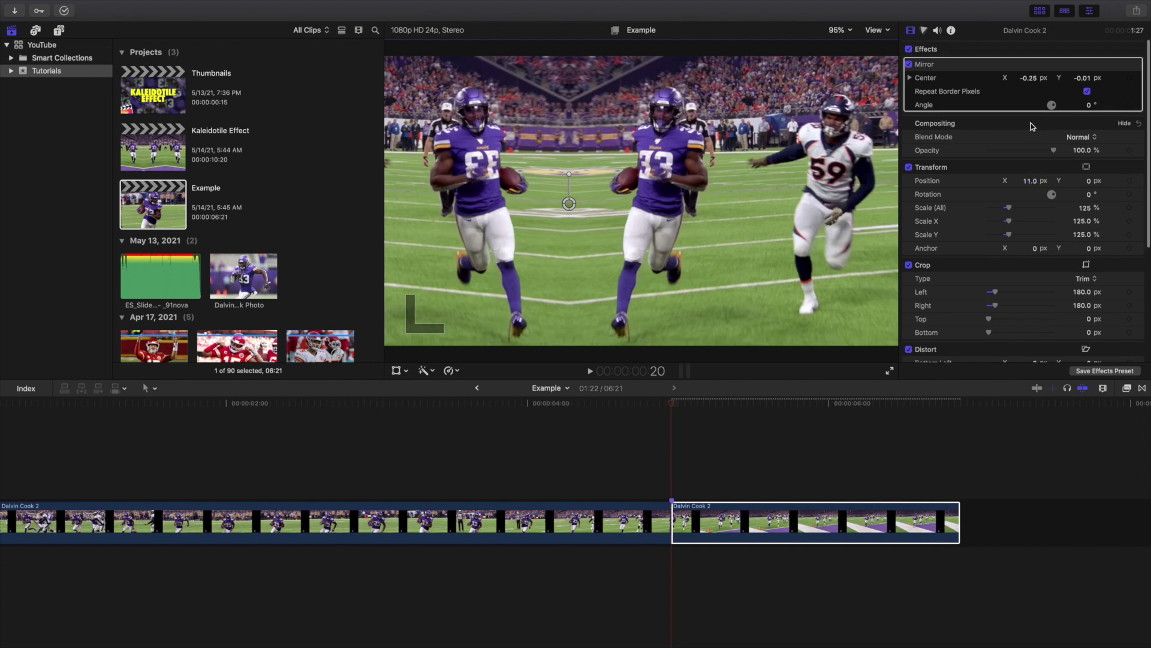
pyautogui.moveTo(1029, 180); pyautogui.dragTo(1023, 181)
pyautogui.moveTo(560, 210); pyautogui.dragTo(534, 195)
pyautogui.press('super+z')
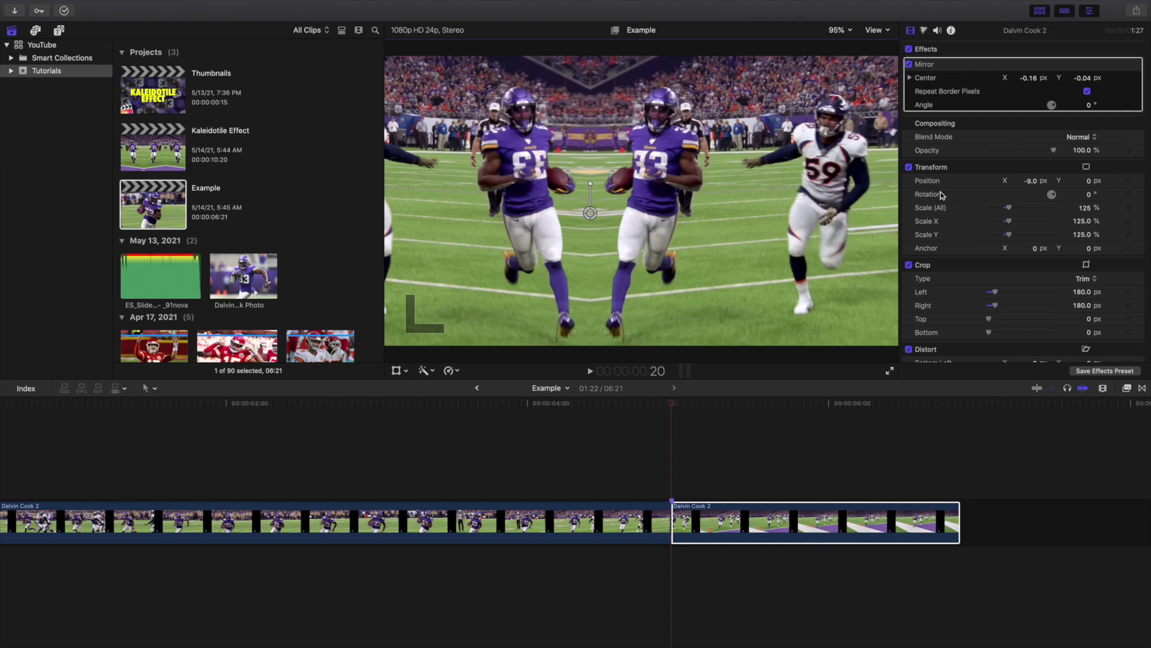
# - Slide the mirrored footage further right, then undo back to the original 0 px position
pyautogui.moveTo(1031, 182); pyautogui.dragTo(1086, 208)
pyautogui.moveTo(1027, 182); pyautogui.dragTo(1027, 183)
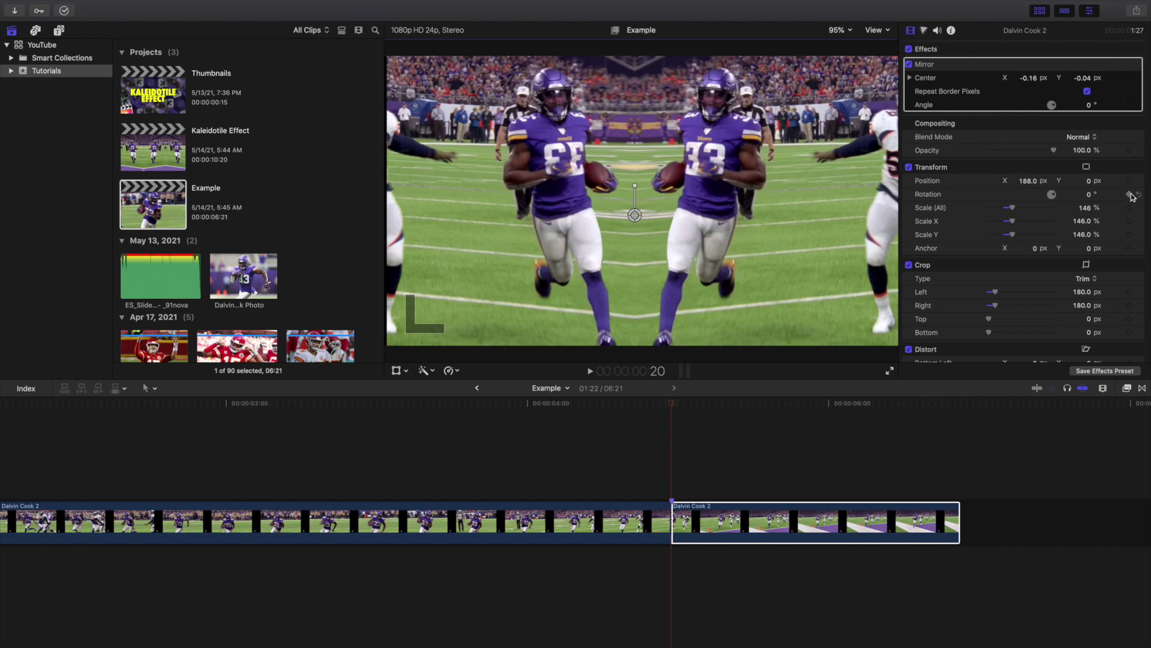
pyautogui.press('super+z')
pyautogui.press('super+z')
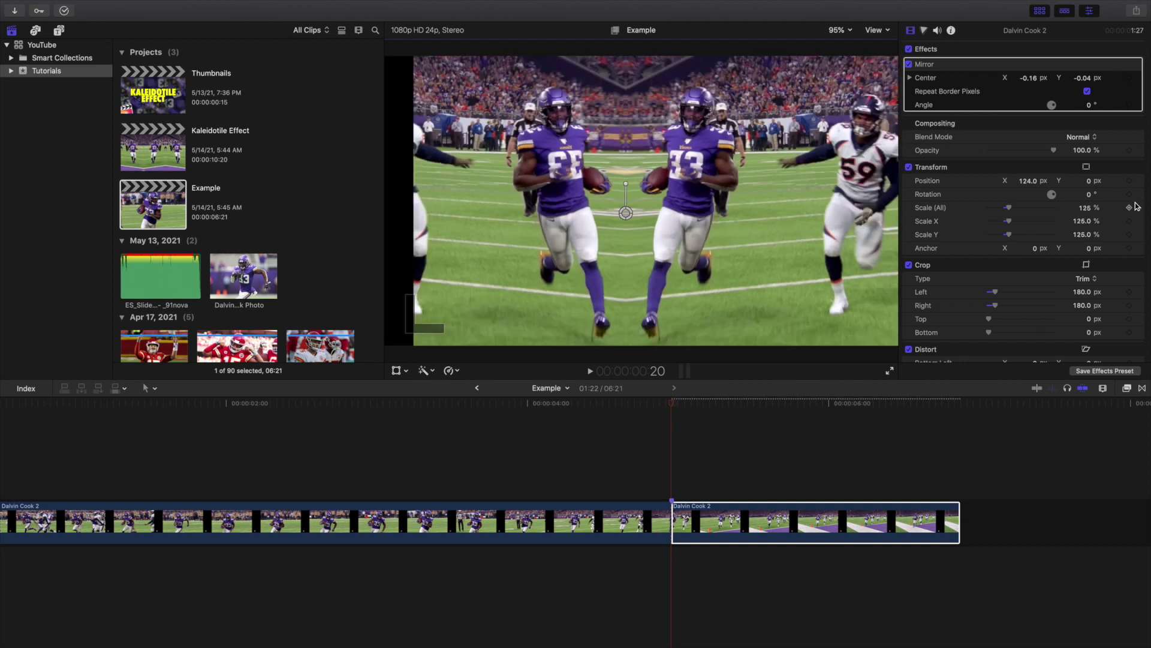
pyautogui.press('super+z')
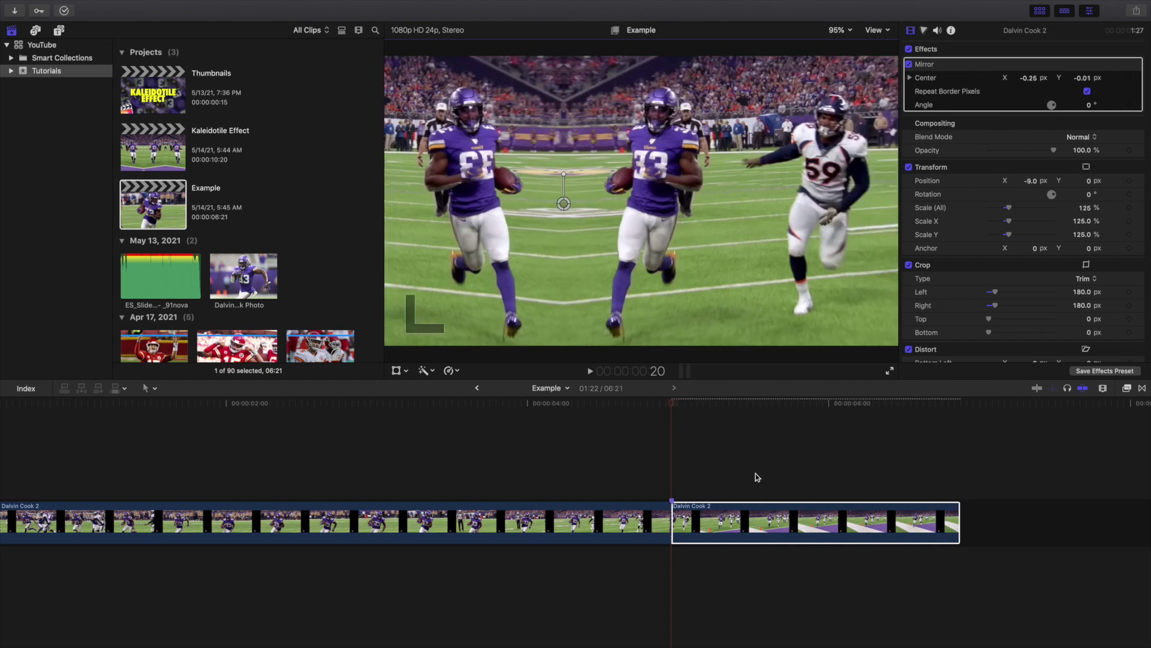
pyautogui.press('super+z')
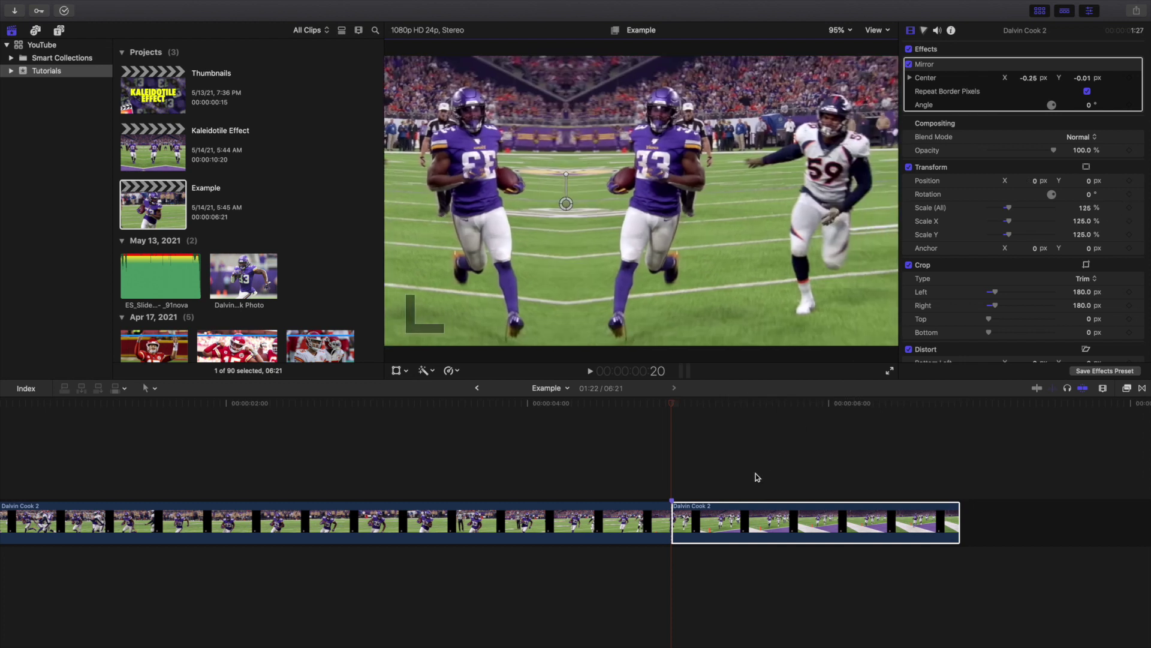
pyautogui.press('super+z')
pyautogui.press('super+z')
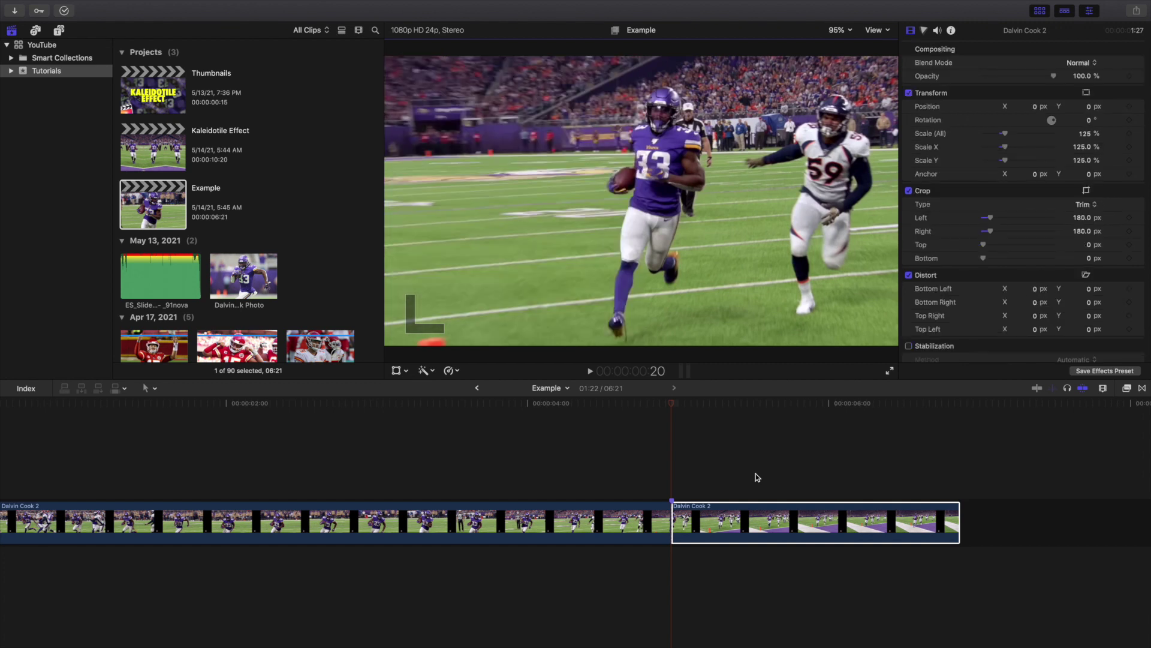
# - Apply the Tiling effect Kaleidotile to the second Dalvin Cook 2 clip
pyautogui.click(765, 511)
pyautogui.click(1128, 388)
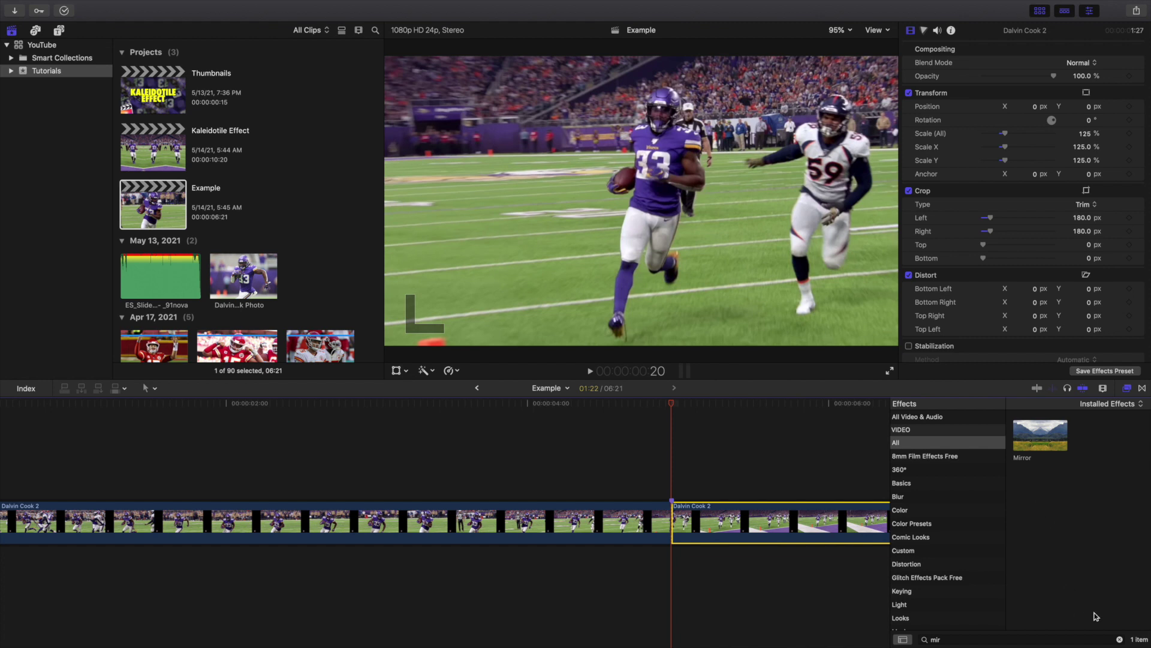
pyautogui.click(1121, 640)
pyautogui.scroll(-8, 923, 528)
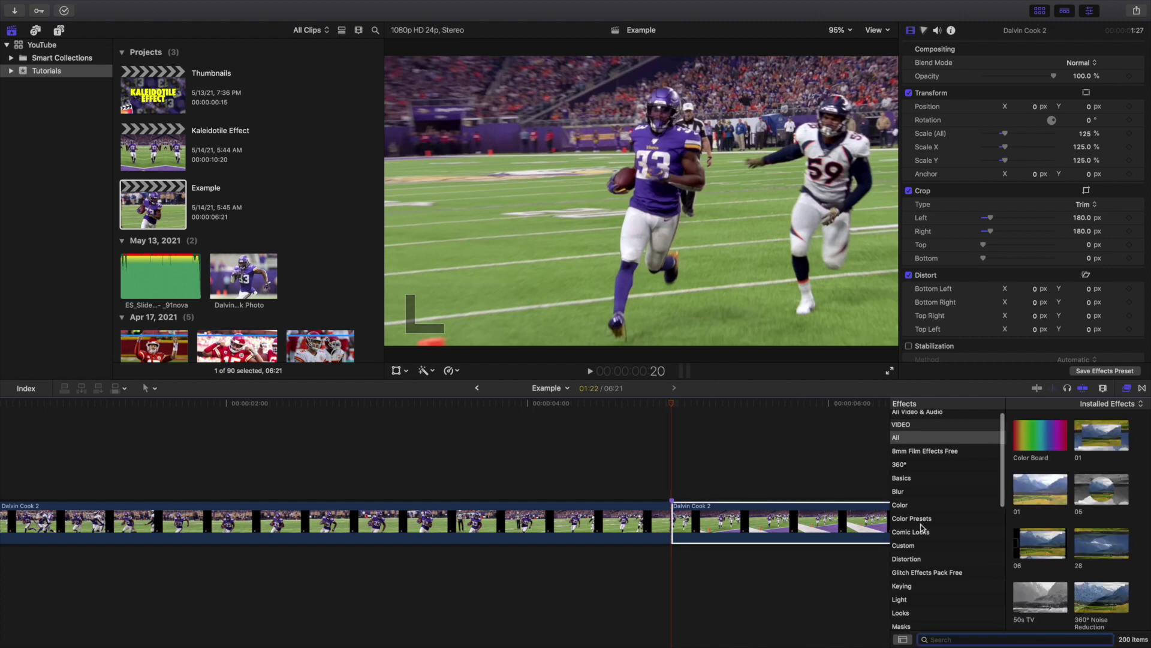
pyautogui.scroll(-1, 922, 528)
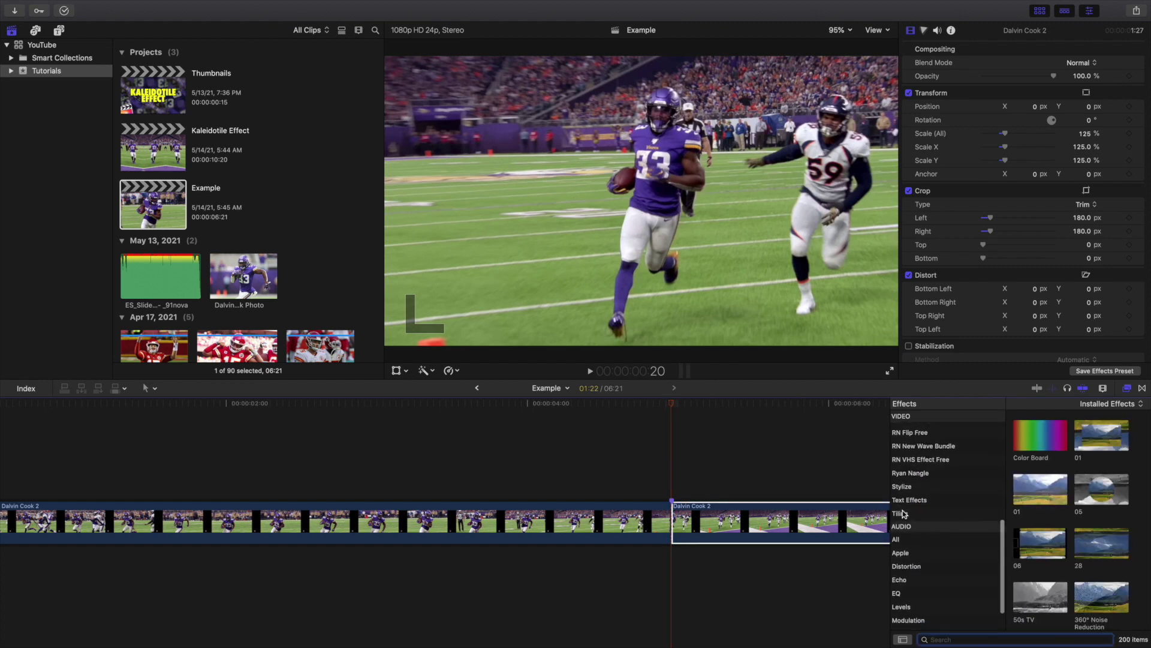
pyautogui.click(903, 513)
pyautogui.moveTo(1093, 436); pyautogui.dragTo(783, 516)
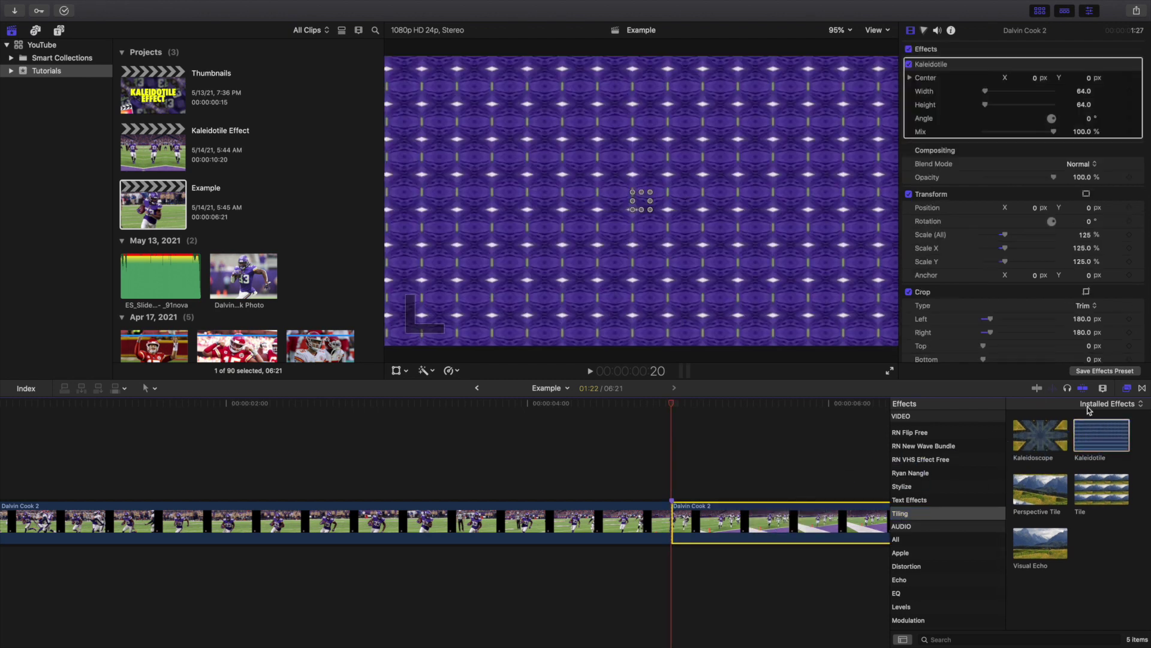
# - Enlarge and rotate the Kaleidotile tiles, then open the Kaleidotile Effect project at the cut
pyautogui.click(1123, 391)
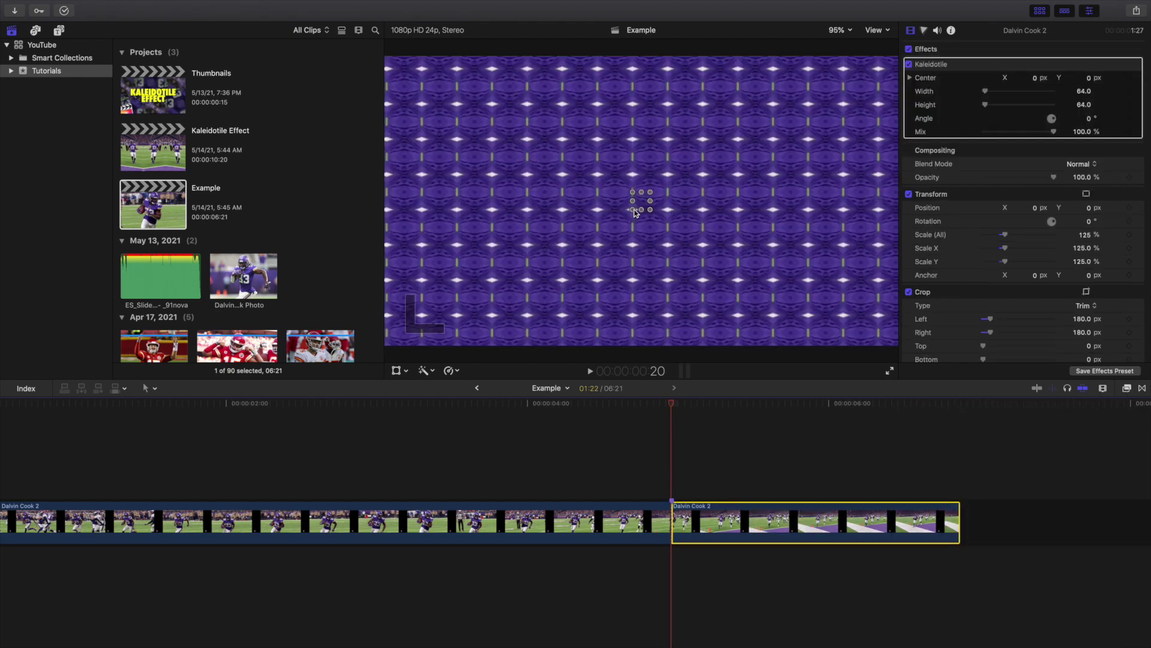
pyautogui.moveTo(634, 212); pyautogui.dragTo(747, 5)
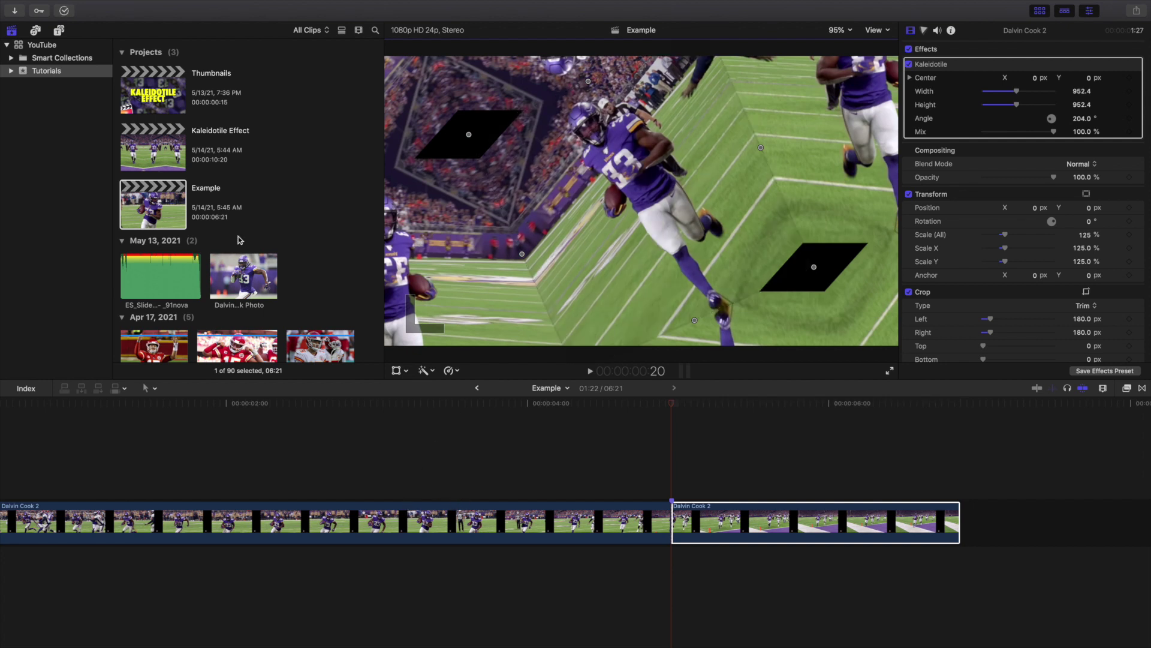
pyautogui.doubleClick(164, 148)
pyautogui.click(473, 451)
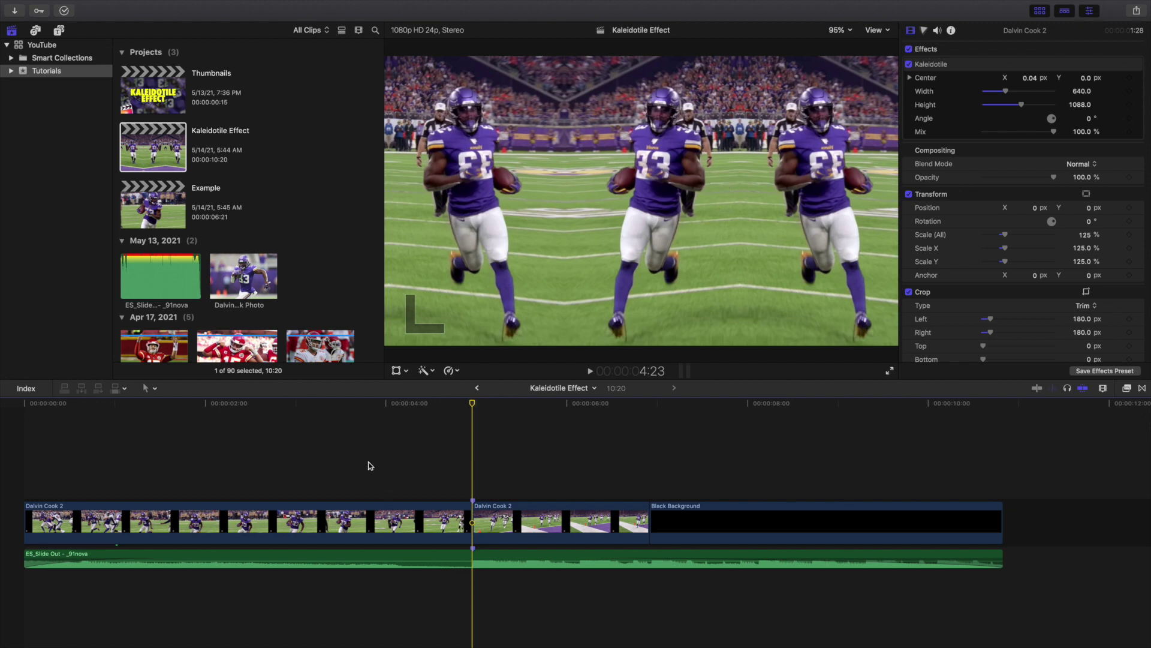
# - Play across the cut, then select the second clip to show its Kaleidotile controls
pyautogui.click(370, 466)
pyautogui.press('space')
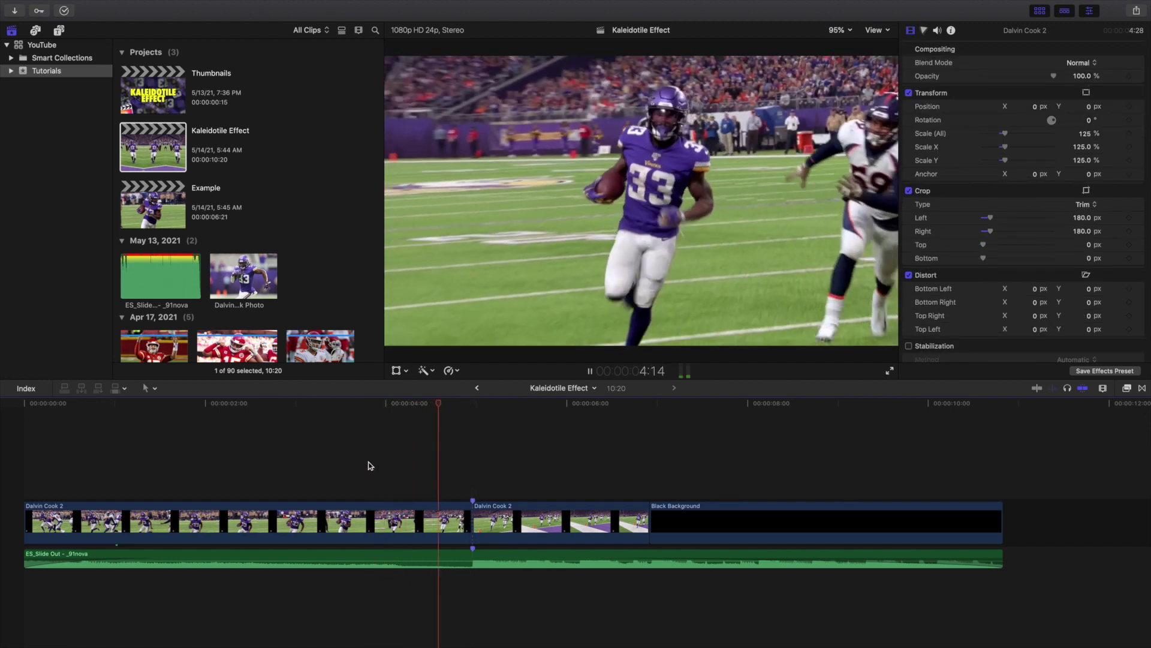
pyautogui.press('space')
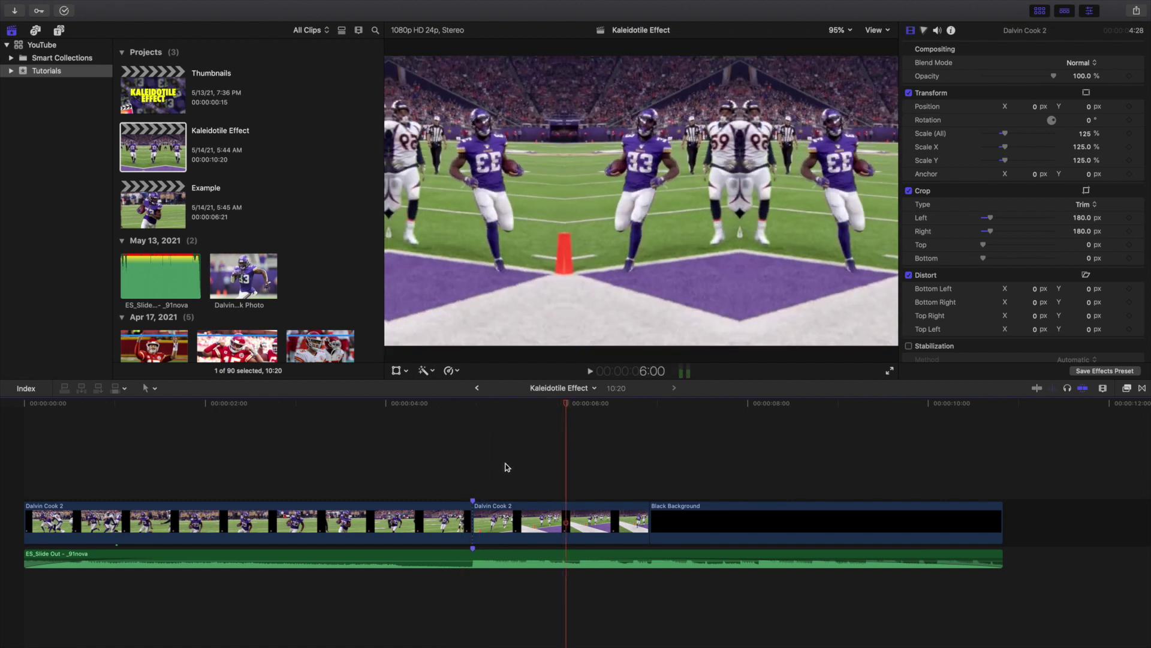
pyautogui.click(527, 522)
pyautogui.click(990, 64)
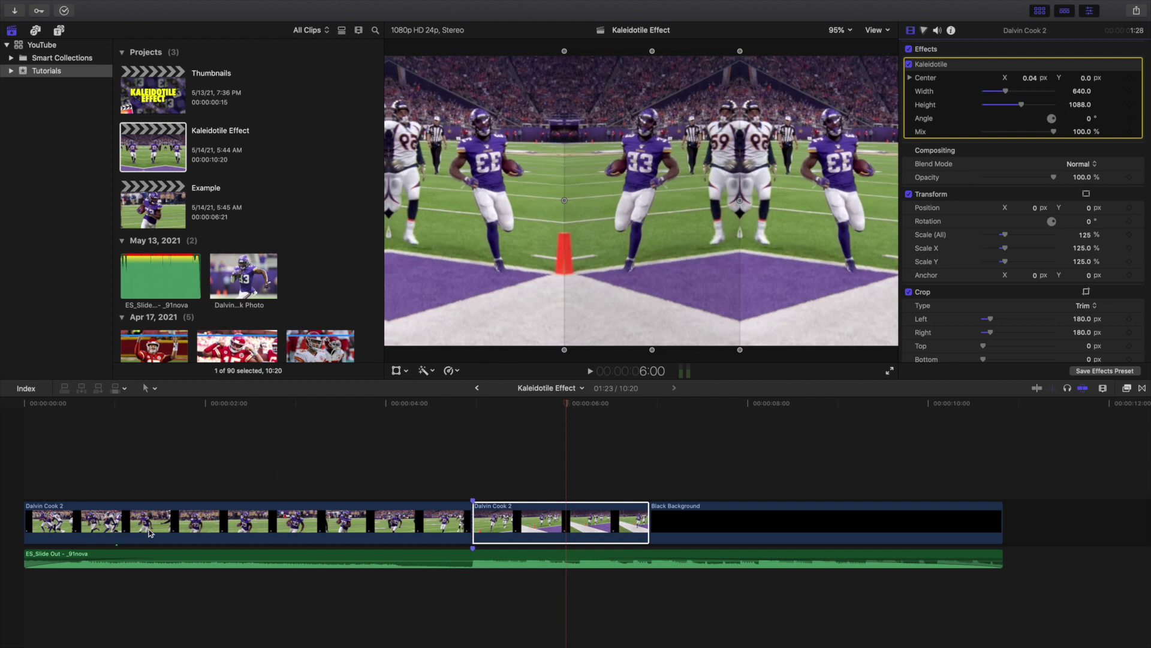
# - Play the project from the start until it reaches the black background
pyautogui.click(2, 482)
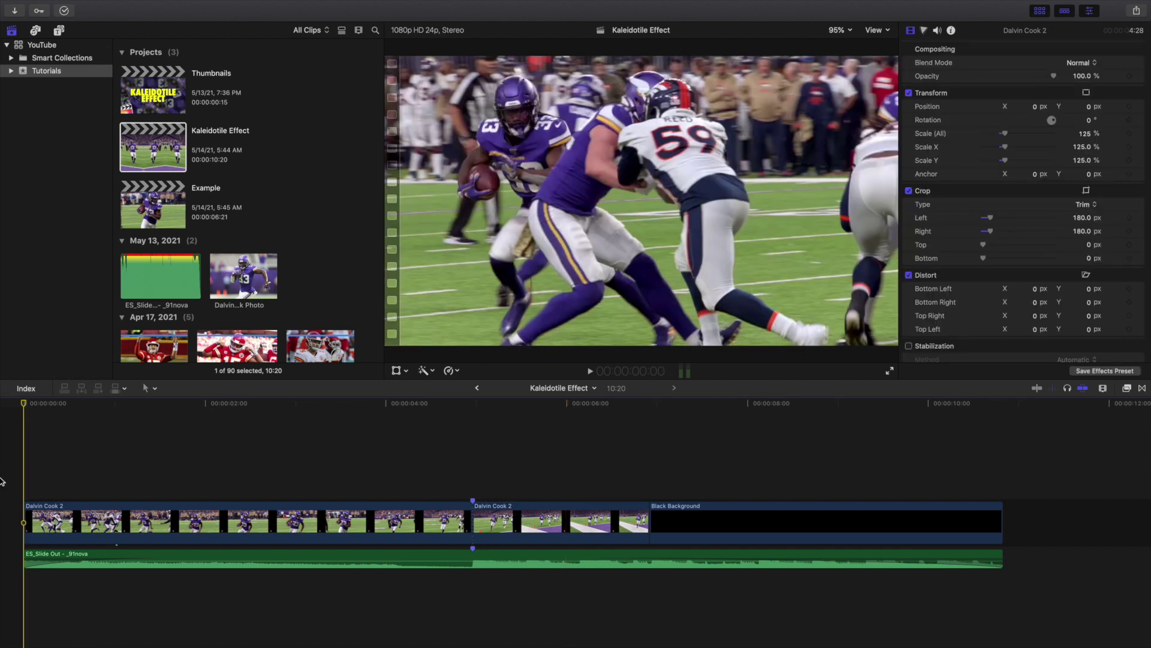
pyautogui.press('space')
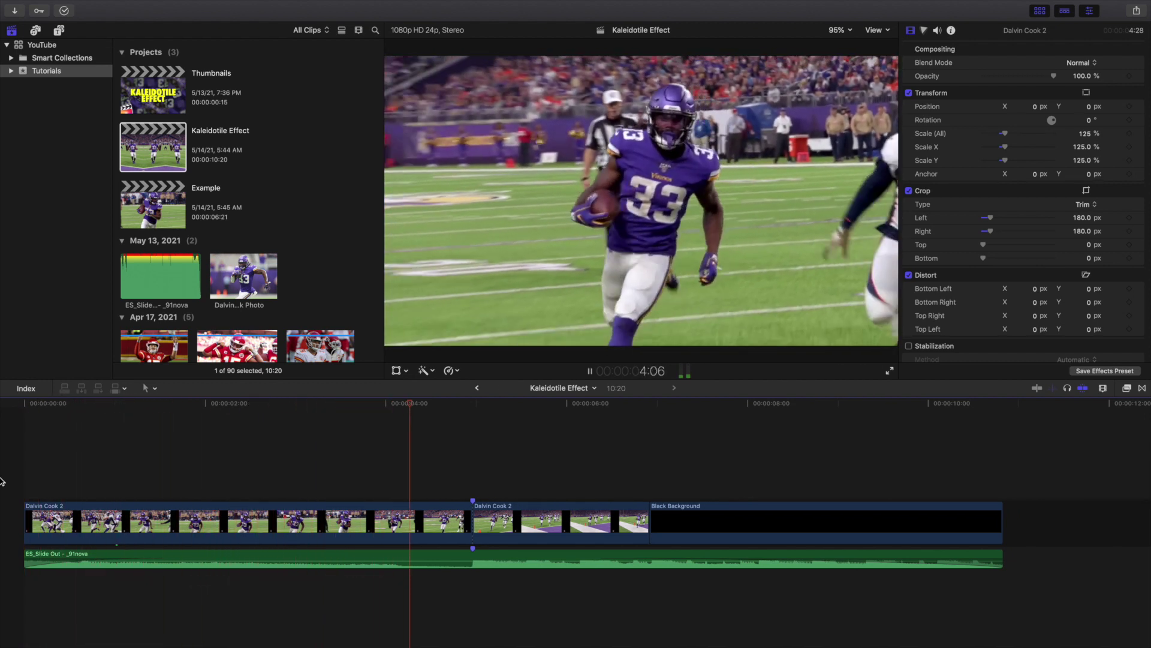
pyautogui.press('space')
pyautogui.press('Home')
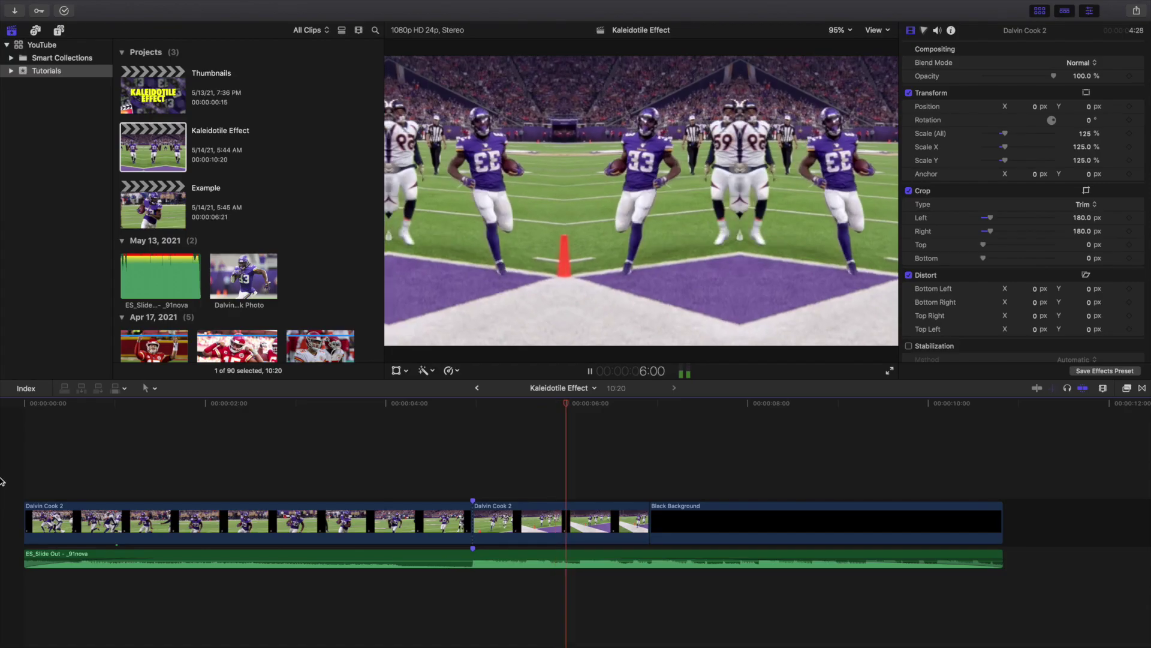
pyautogui.press('space')
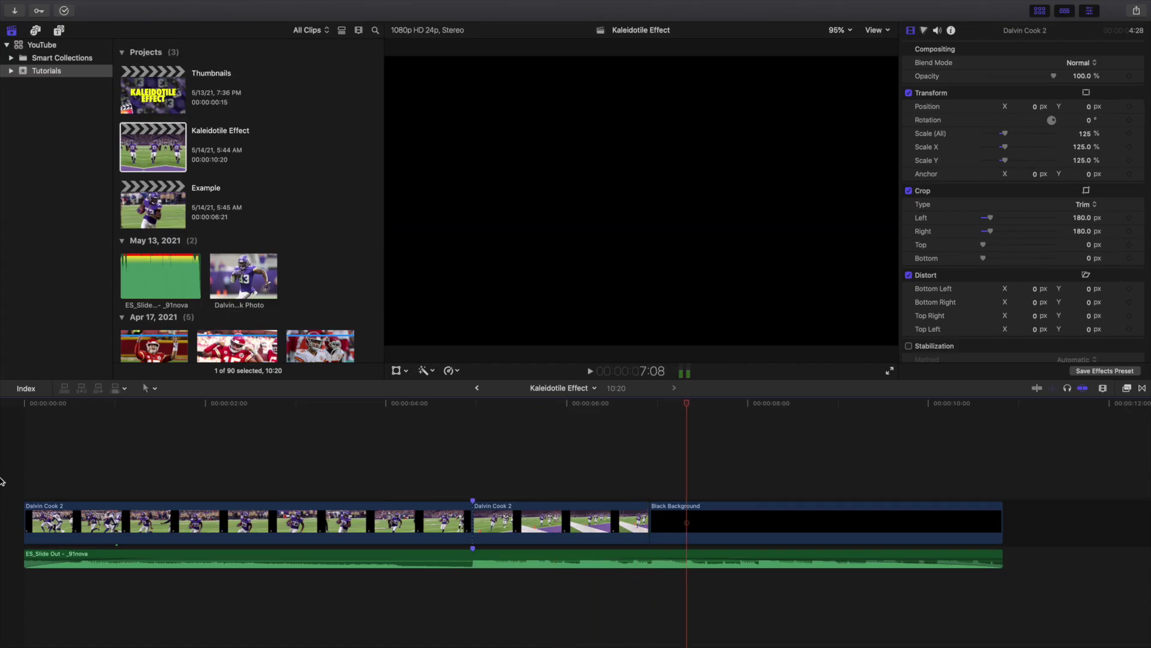